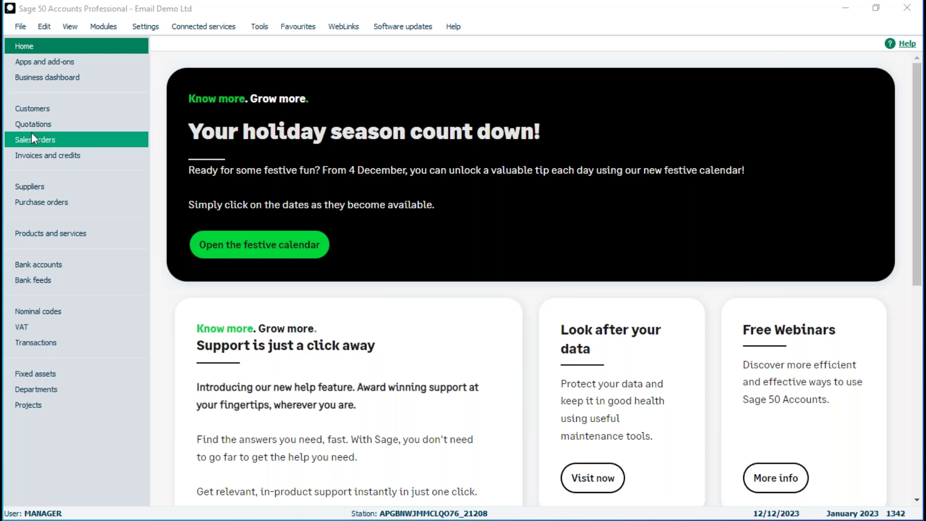
Create a new product invoice for the customer account A1D001, A1 Design Services.
left_click(32, 152)
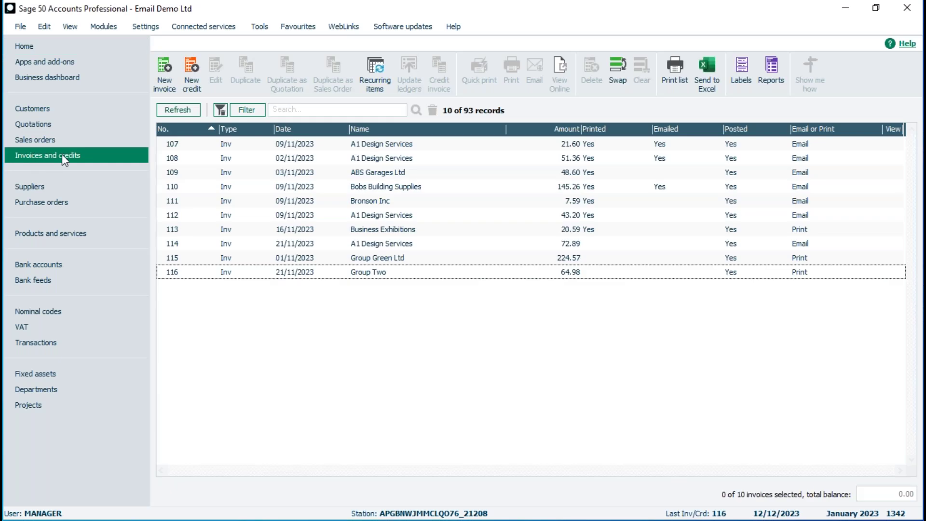
left_click(173, 62)
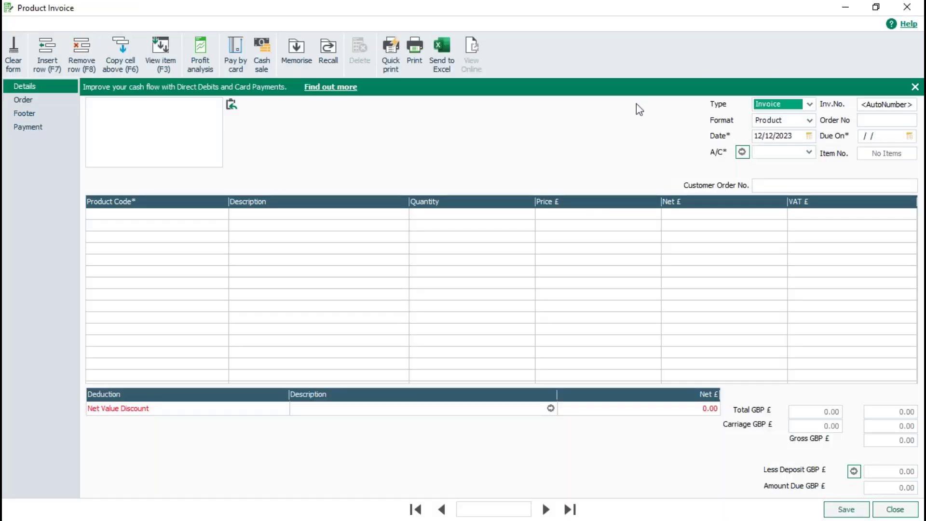
left_click(808, 152)
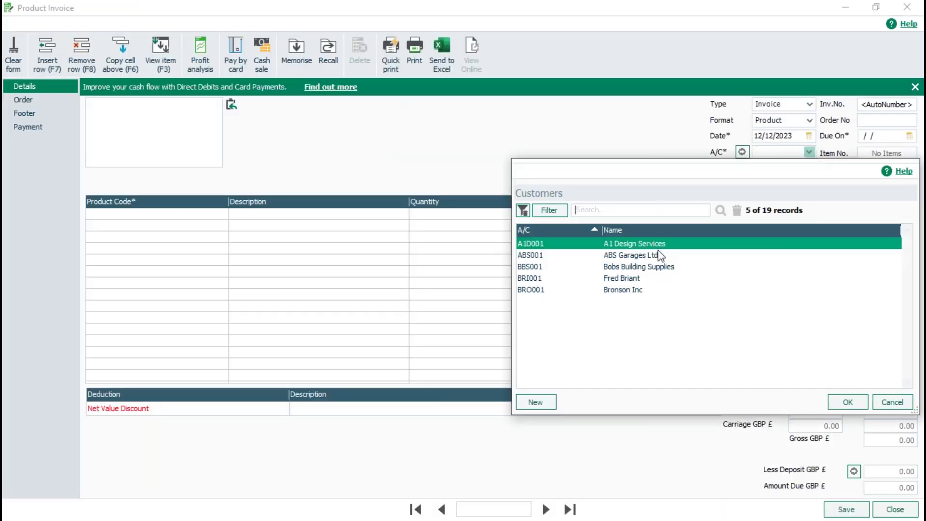
double_click(615, 248)
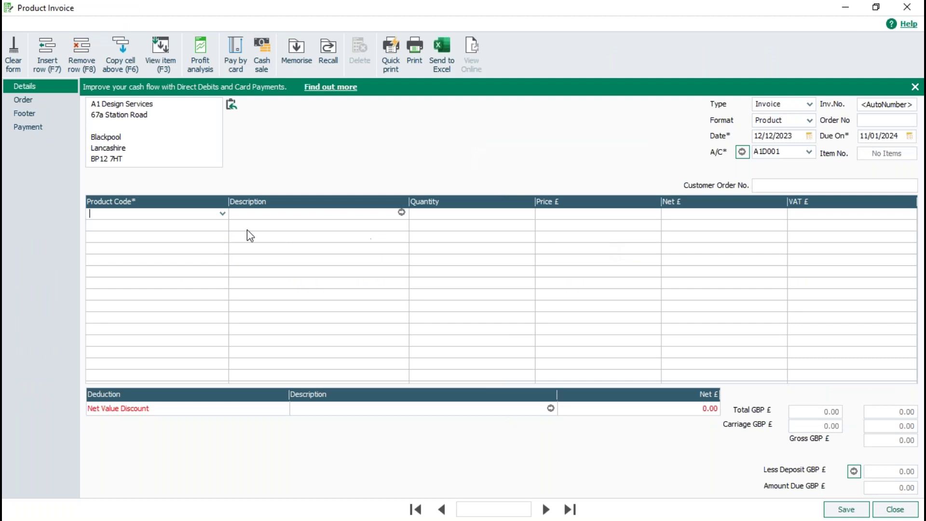
Add the products BOARD001 and BOARD002 to the invoice's first two item lines.
left_click(222, 213)
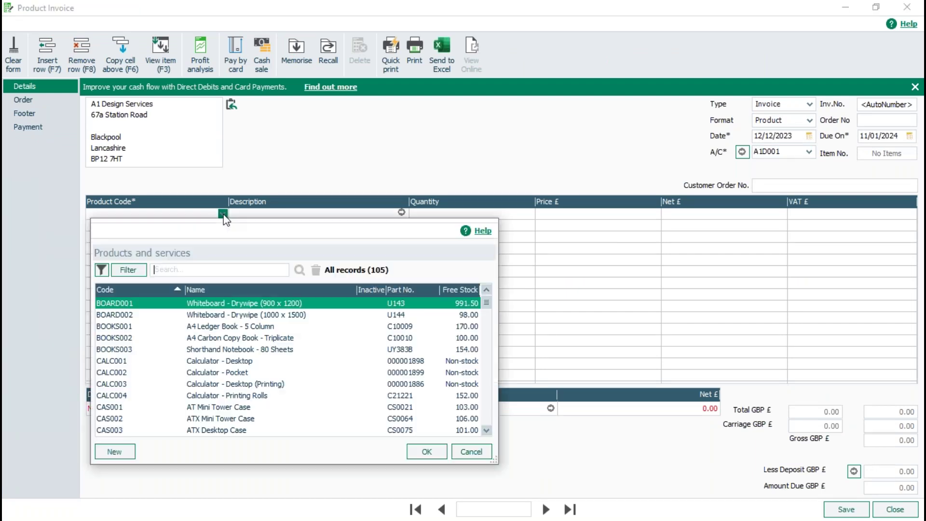
double_click(220, 304)
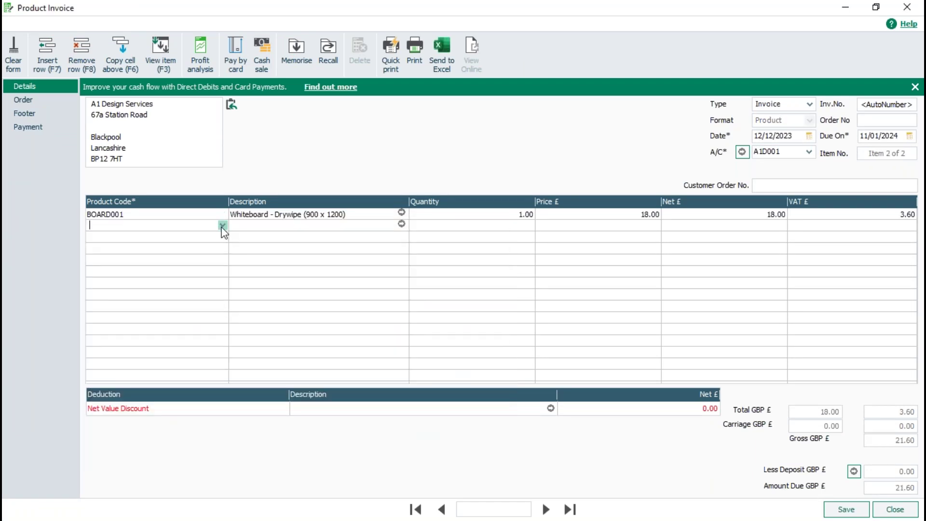
left_click(223, 225)
double_click(215, 326)
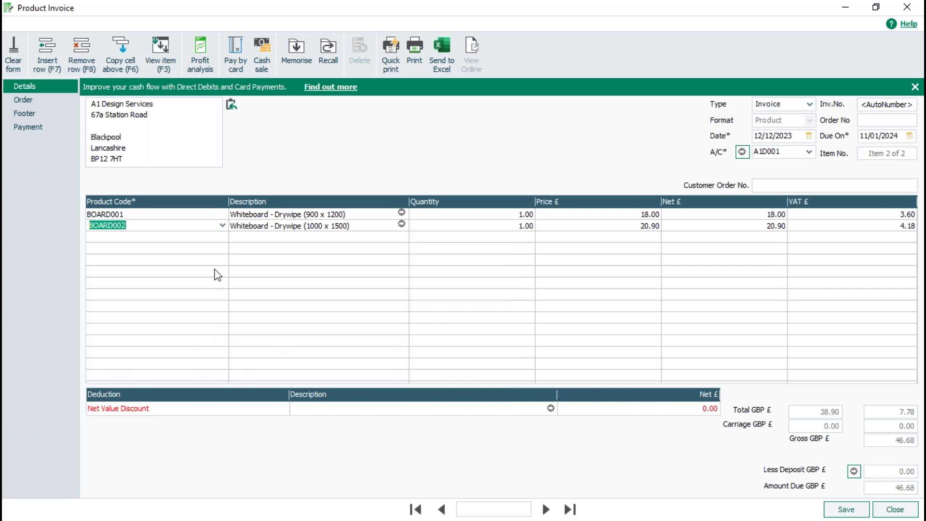
Add an M message line with the description "Happy xmas" below the products, and save and close the invoice.
left_click(190, 241)
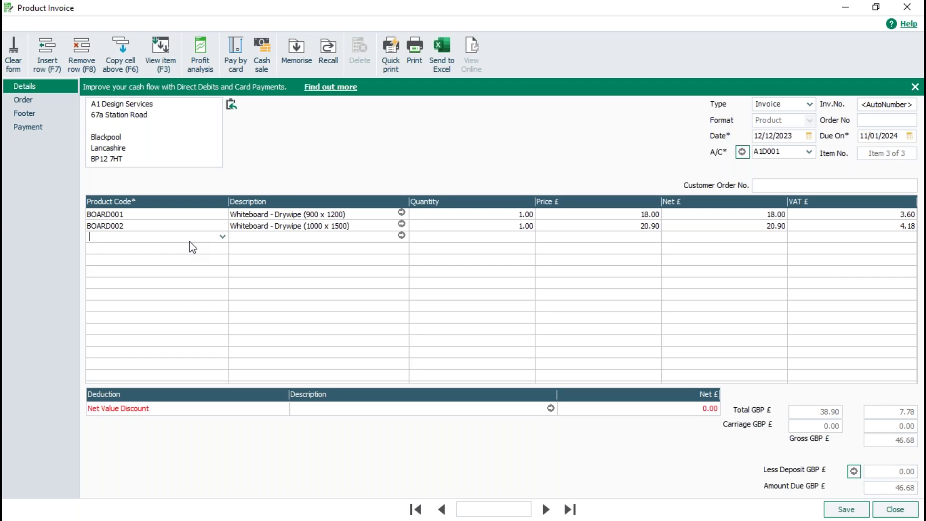
type("M")
key("BackSpace")
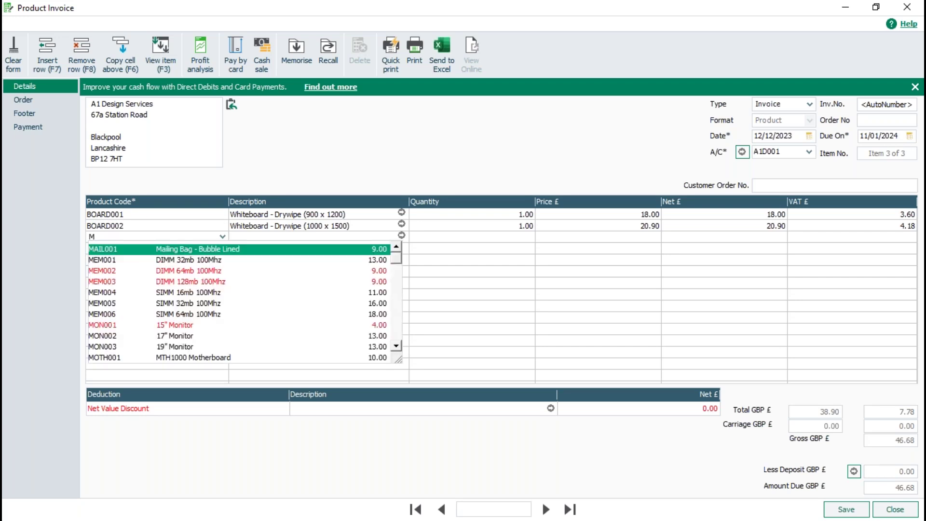
key("Tab")
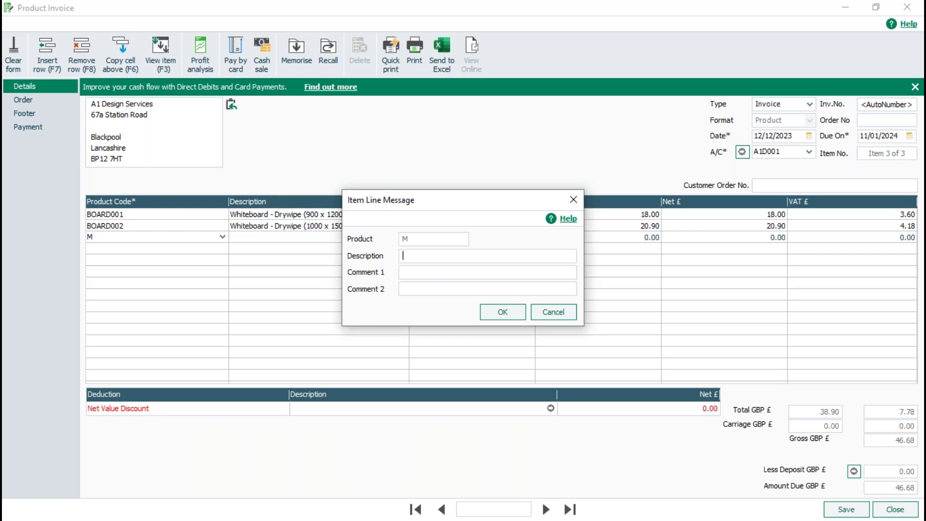
type("xmas")
left_click(502, 312)
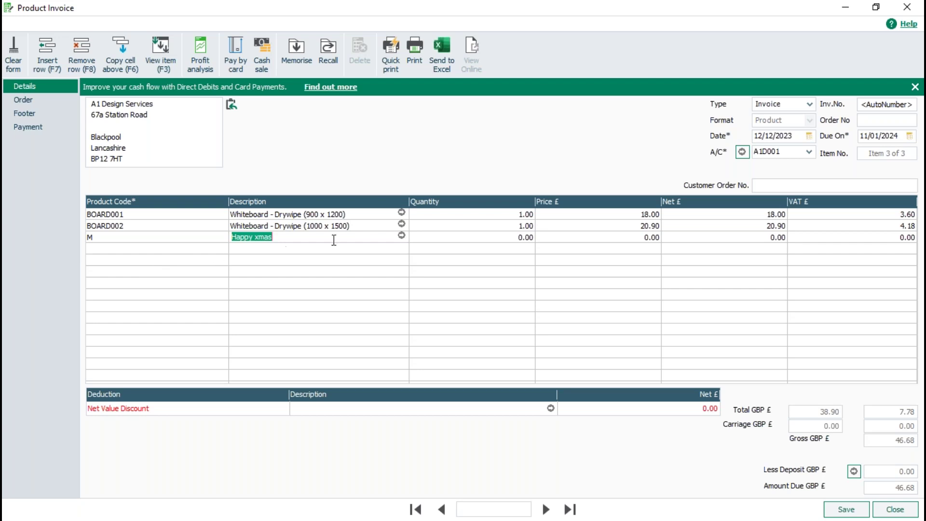
left_click(845, 510)
left_click(889, 513)
Preview the new A1 Design Services invoice using the layout A4 Inv\Crd Discount - Plain Paper (Print or Email).
left_click(375, 292)
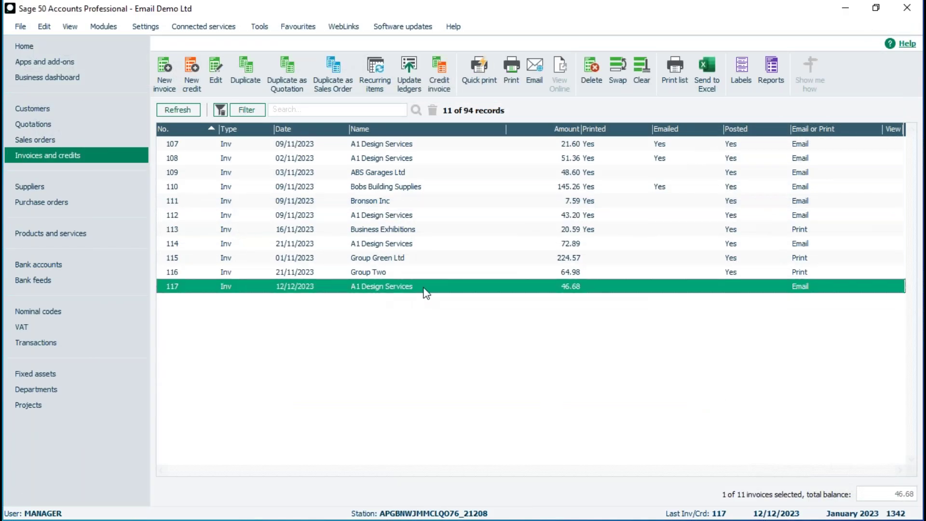
left_click(510, 72)
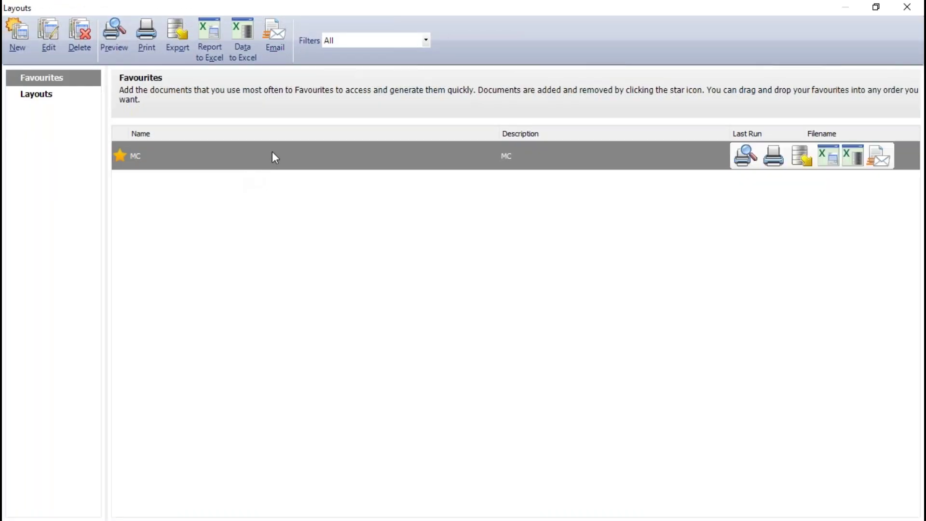
left_click(39, 95)
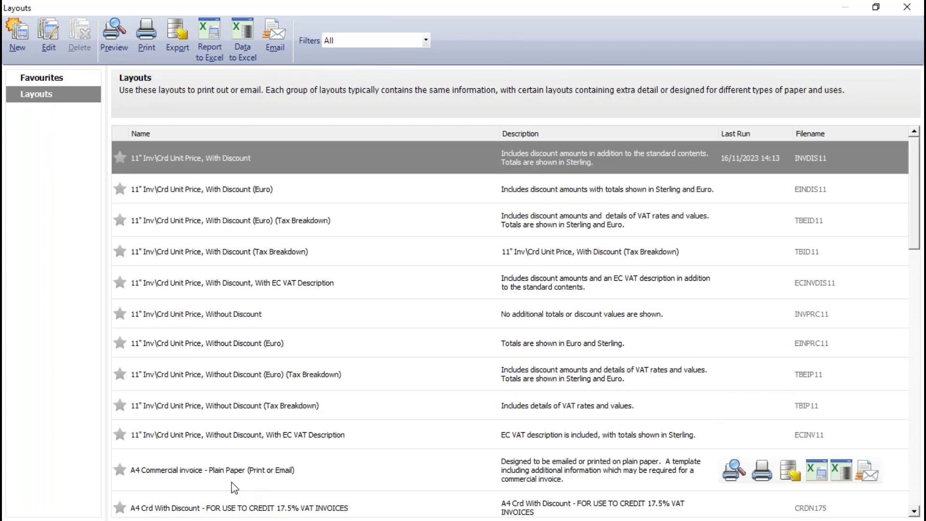
left_click(151, 472)
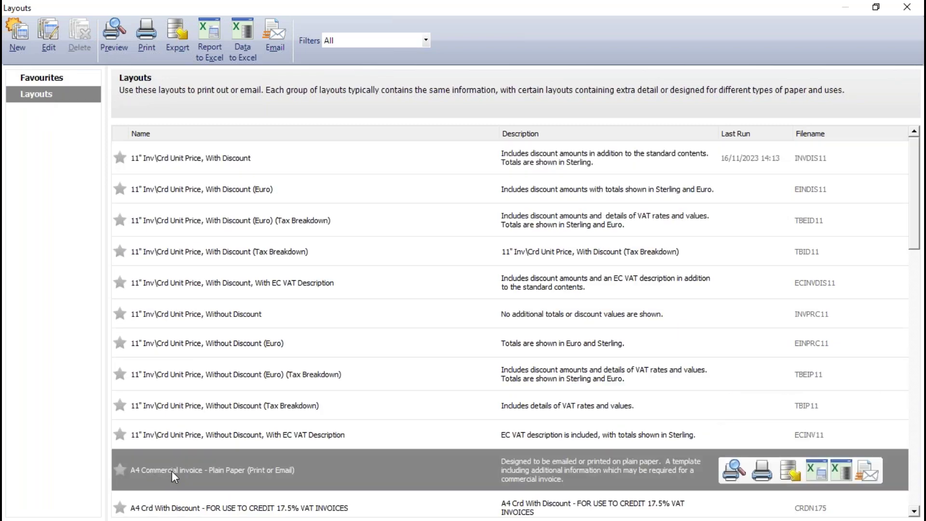
scroll(221, 464, "down", 5)
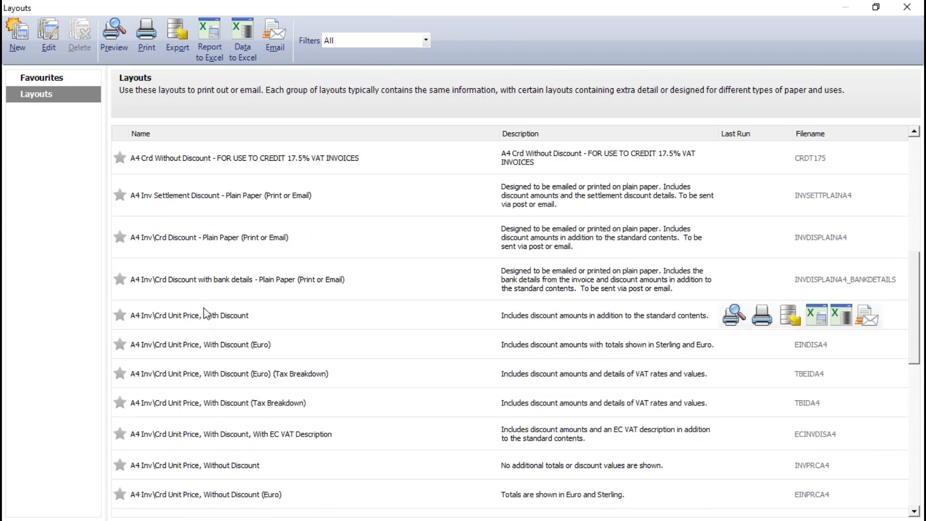
left_click(197, 240)
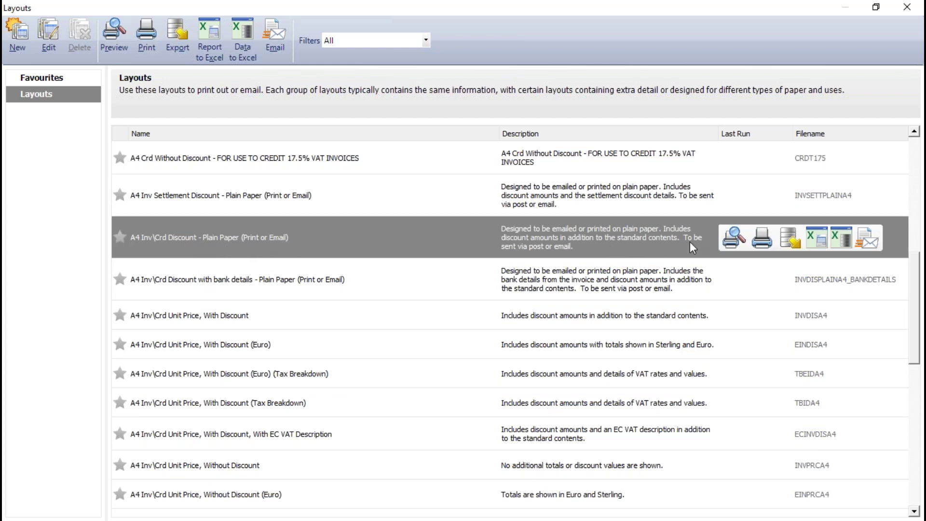
left_click(734, 237)
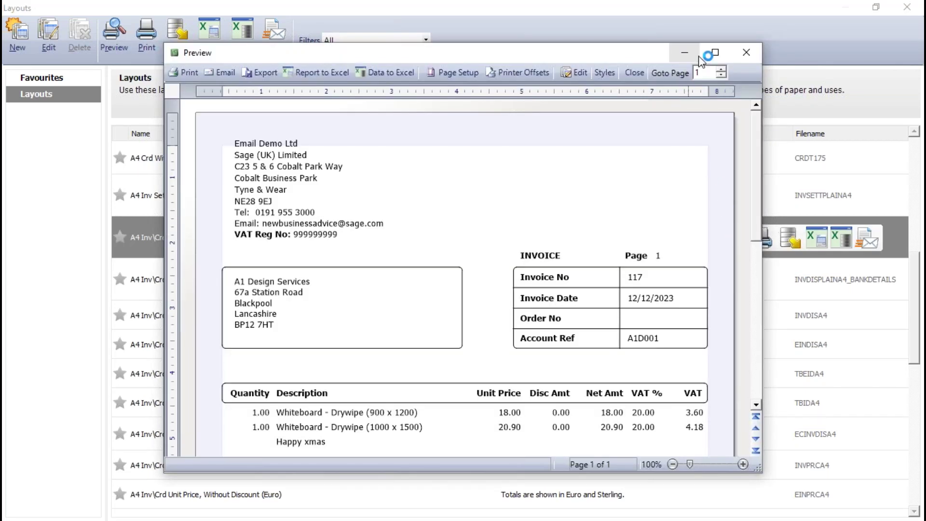
Examine the maximised invoice preview from the company header to the delivery address and totals, and close it.
left_click(701, 57)
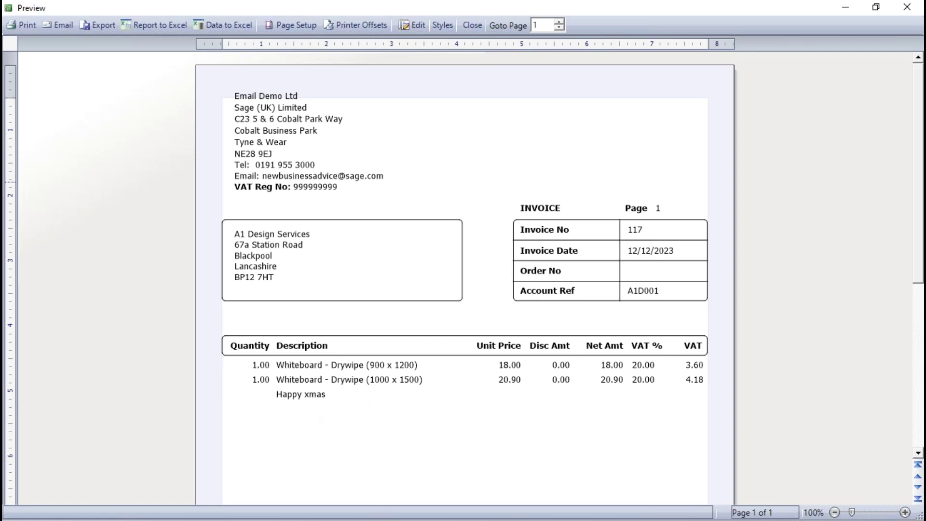
left_click_drag(919, 186, 919, 305)
scroll(489, 371, "down", 3)
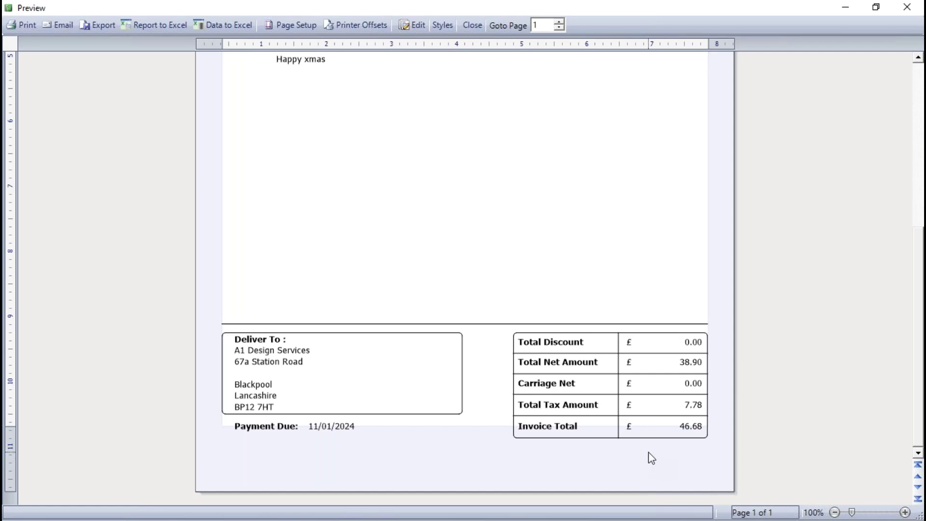
left_click(472, 25)
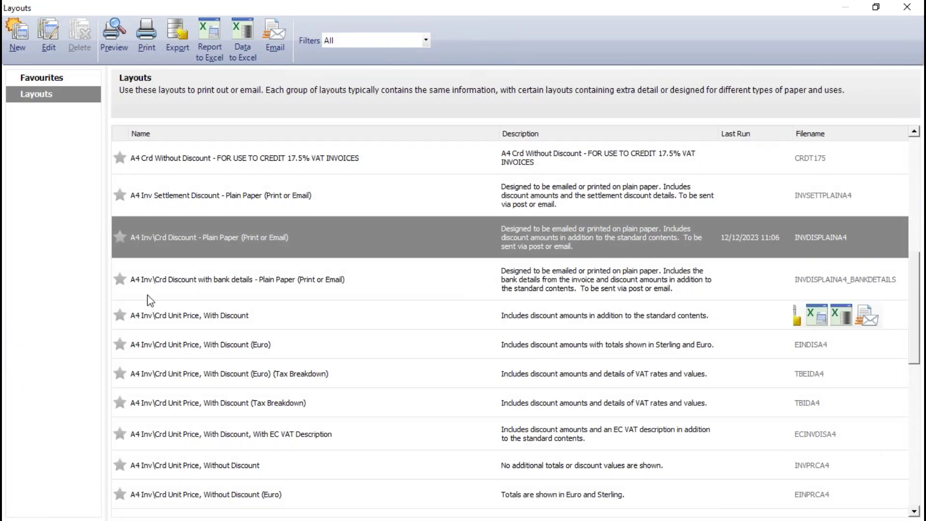
Add the A4 Inv\Crd Discount - Plain Paper layout to the favourites and remove MC from them.
mouse_move(182, 249)
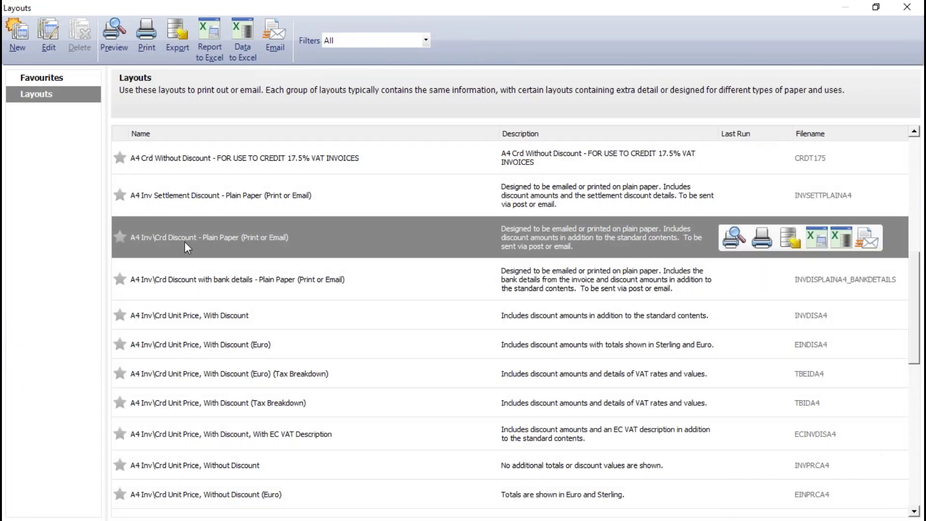
left_click(118, 237)
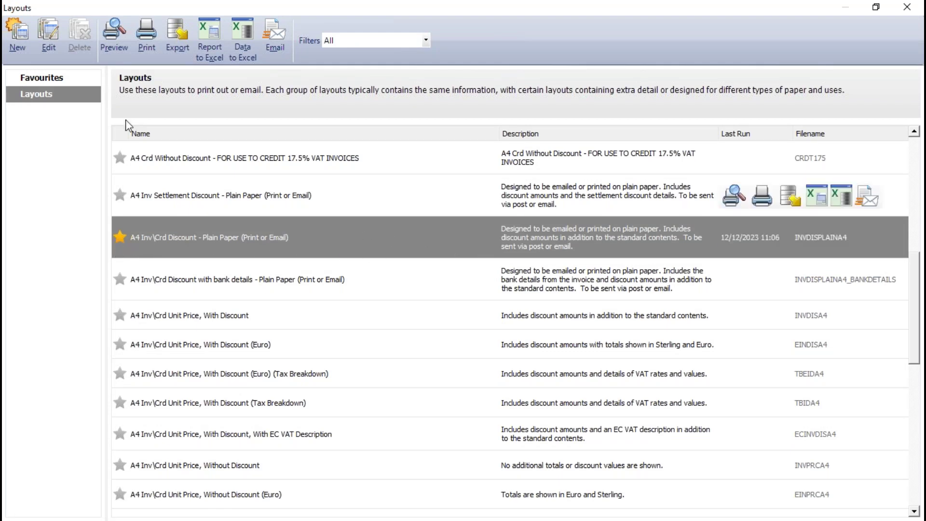
left_click(46, 76)
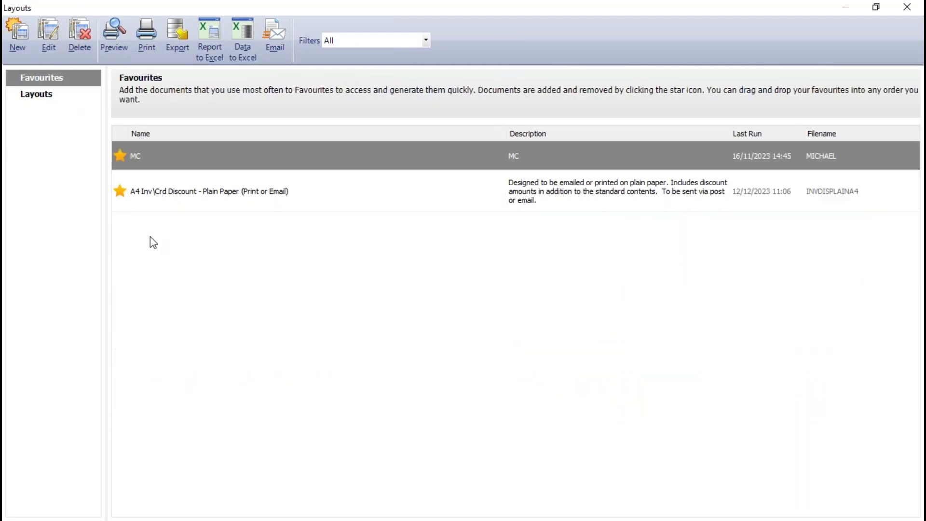
left_click(121, 155)
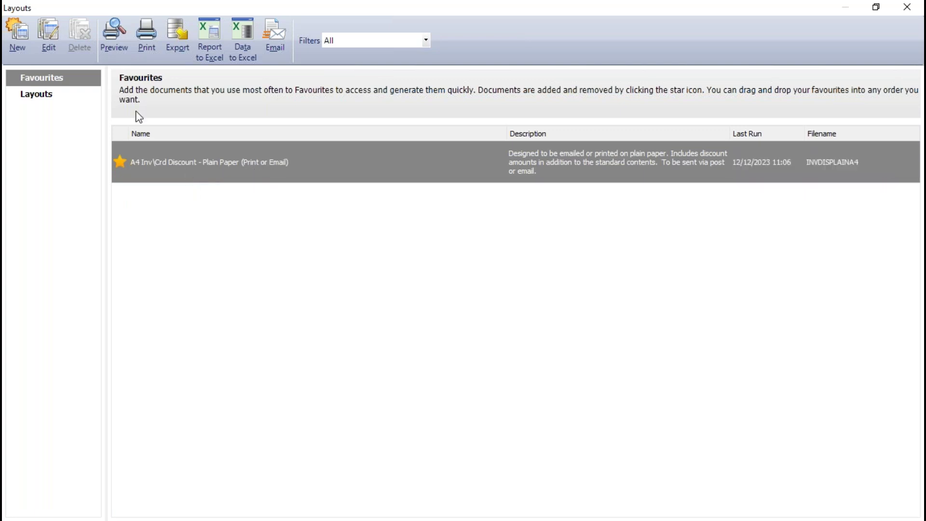
Open the favourite A4 Inv\Crd Discount layout for editing and delete the Deliver_To heading from the last INVOICE_NUMBER footer.
left_click(49, 37)
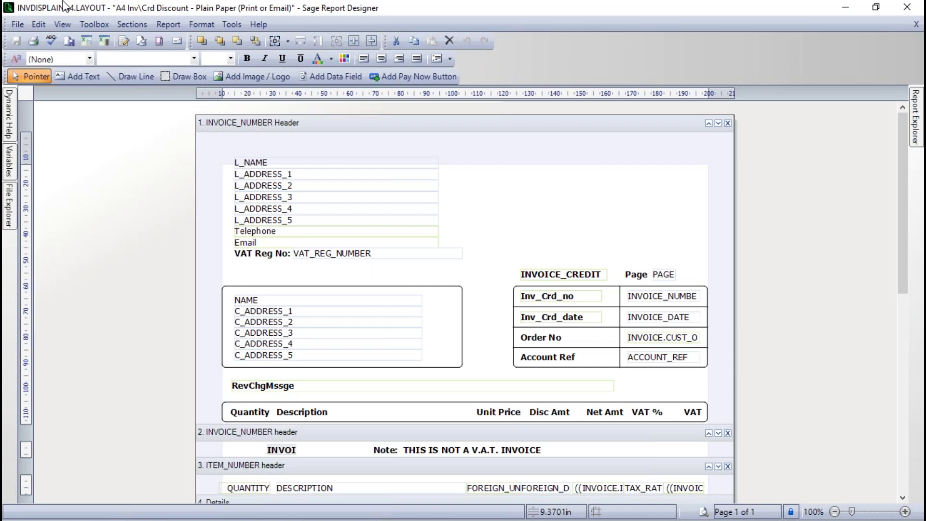
left_click(9, 194)
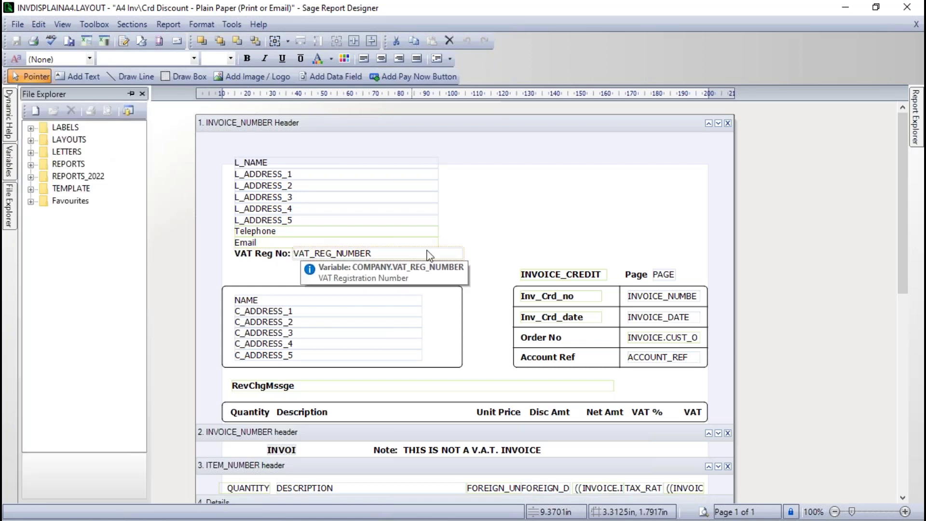
left_click_drag(901, 192, 899, 391)
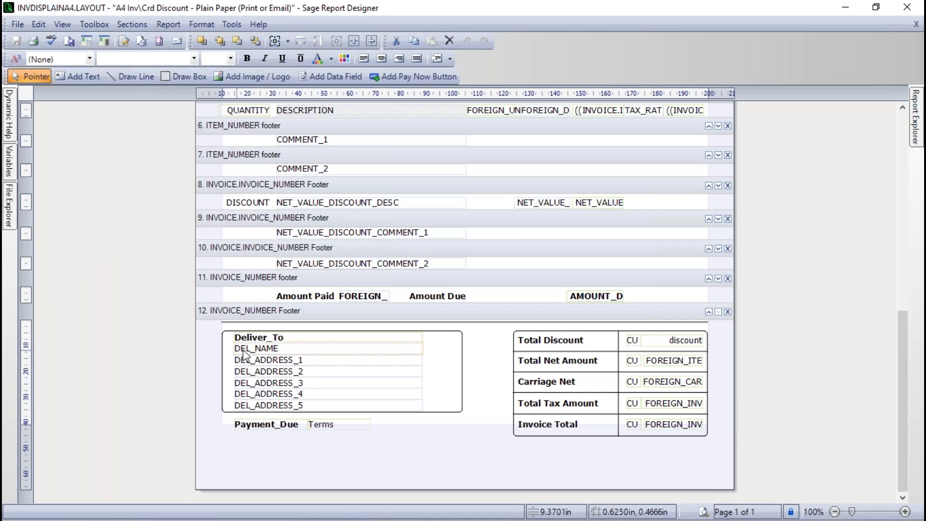
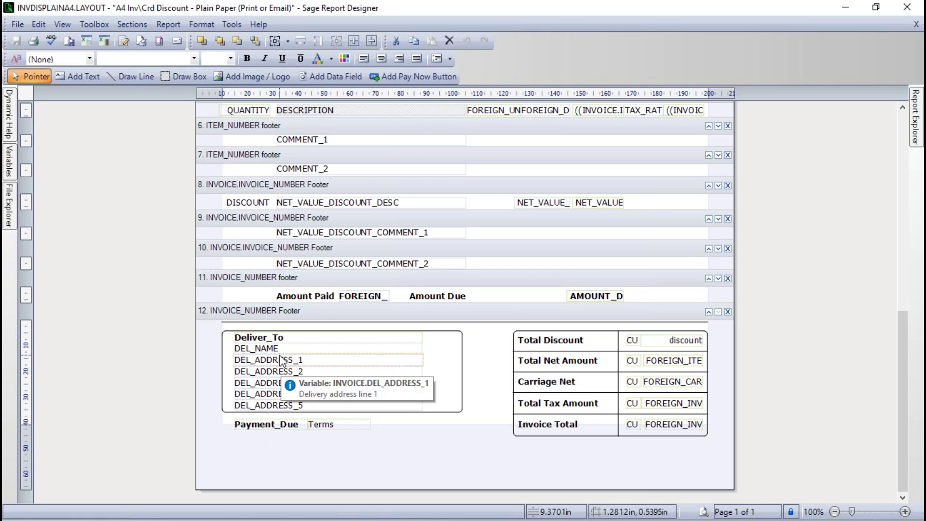
left_click(279, 339)
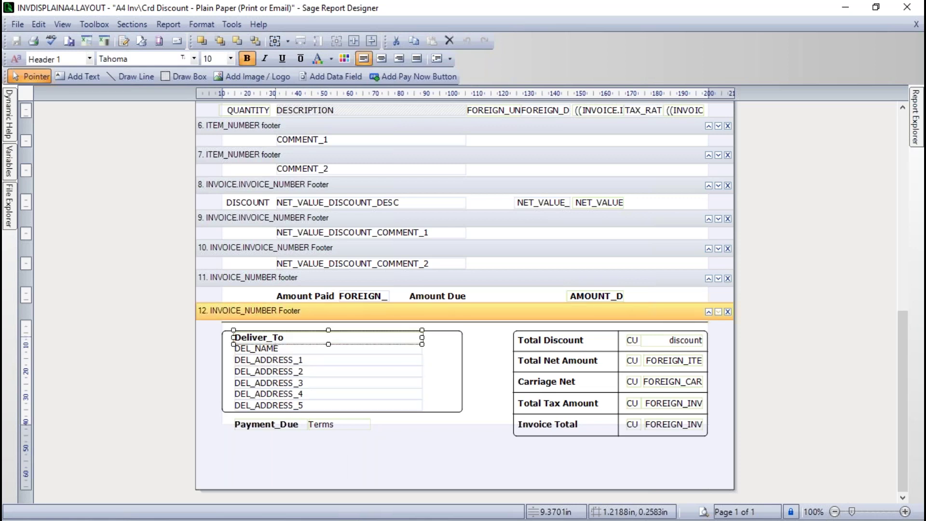
key("Delete")
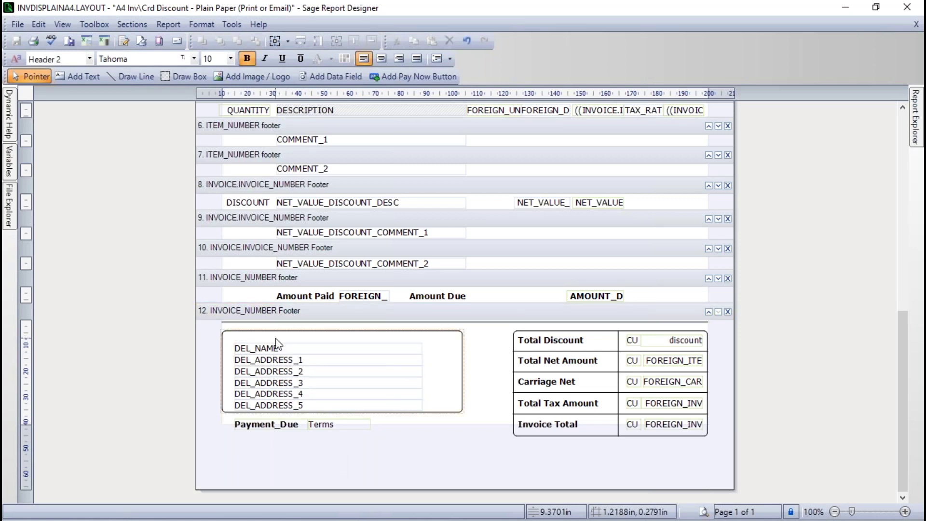
left_click(224, 337)
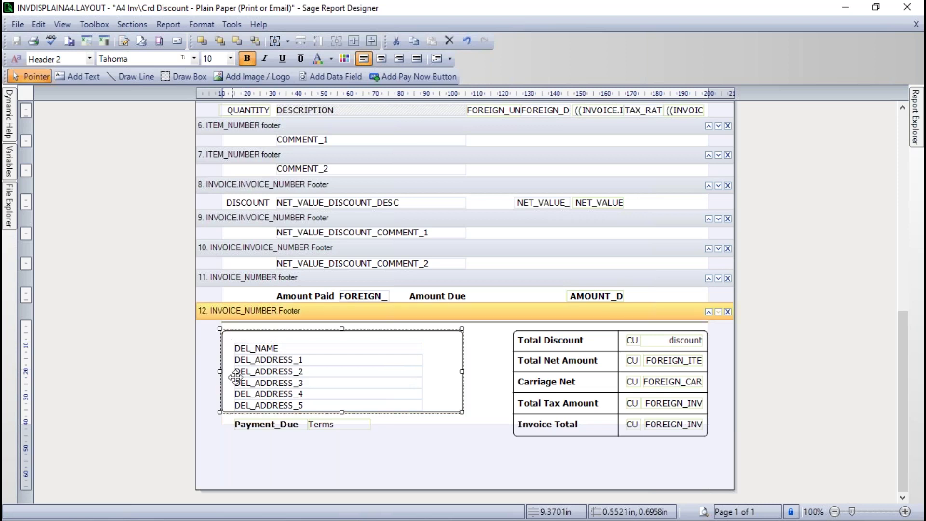
left_click(456, 392)
Delete the DEL_NAME field and the fields DEL_ADDRESS_1 through DEL_ADDRESS_5 from the footer's delivery box.
left_click(296, 350)
key("Delete")
left_click(311, 361)
key("Delete")
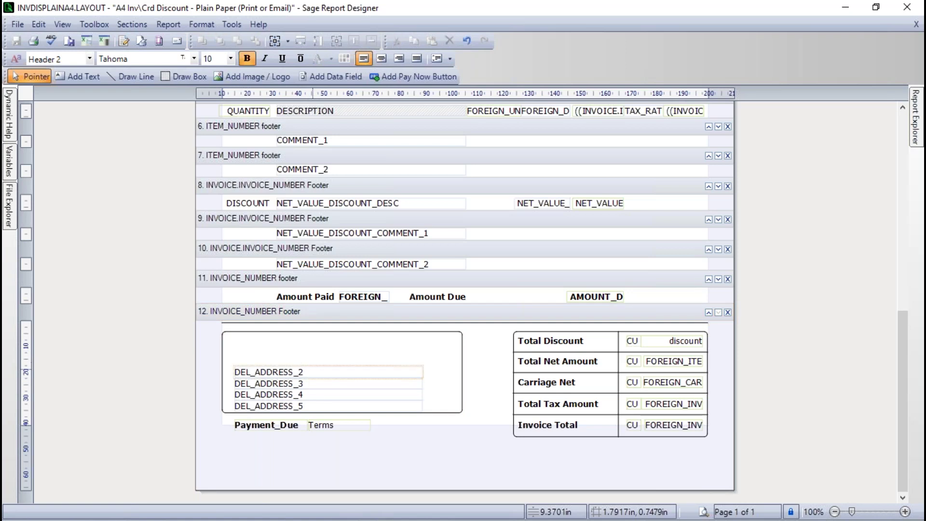
left_click(311, 372)
key("Delete")
left_click(313, 383)
key("Delete")
left_click(314, 394)
key("Delete")
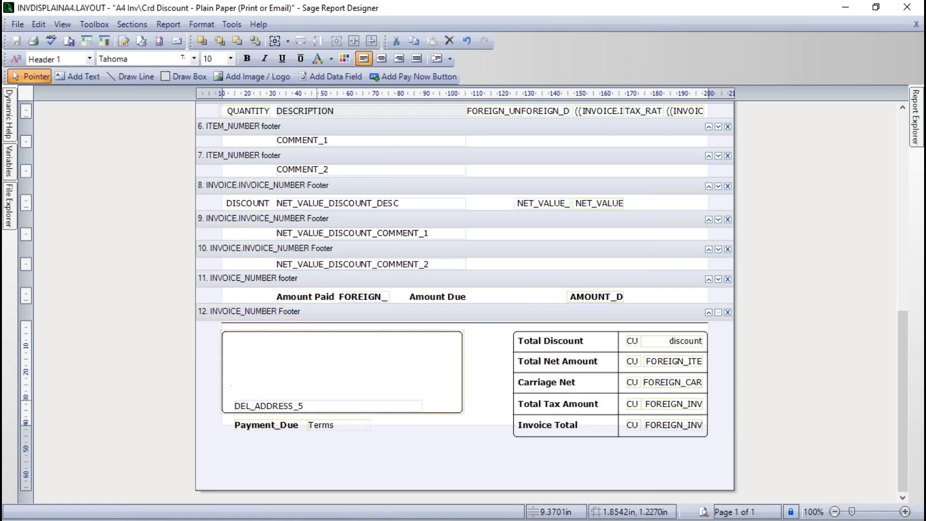
left_click(321, 406)
key("Delete")
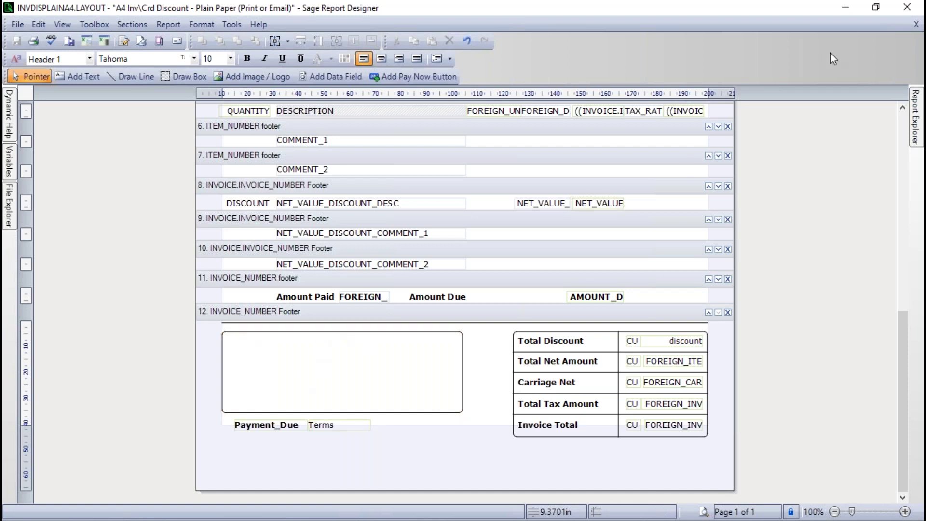
Open Festive Text.txt from the desktop in Notepad, copy the whole season's greetings message and return to the layout in Report Designer.
left_click(847, 8)
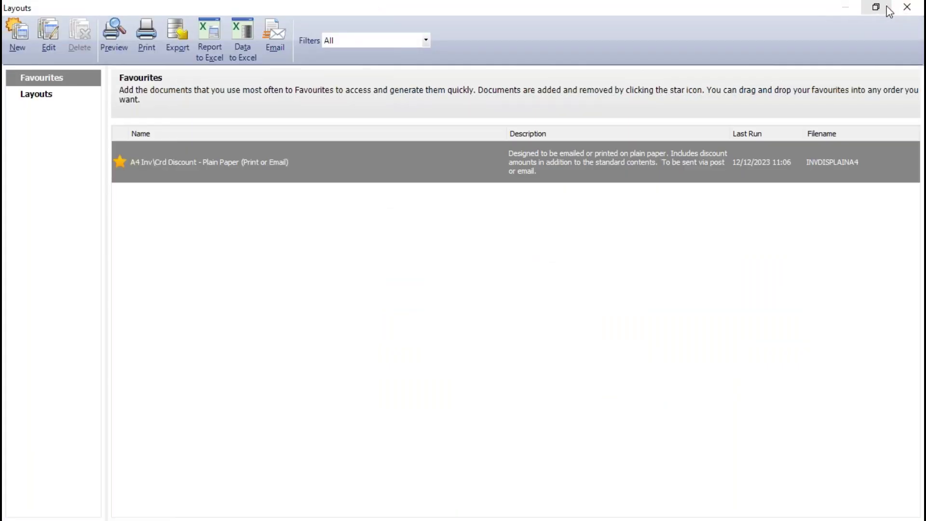
left_click(906, 11)
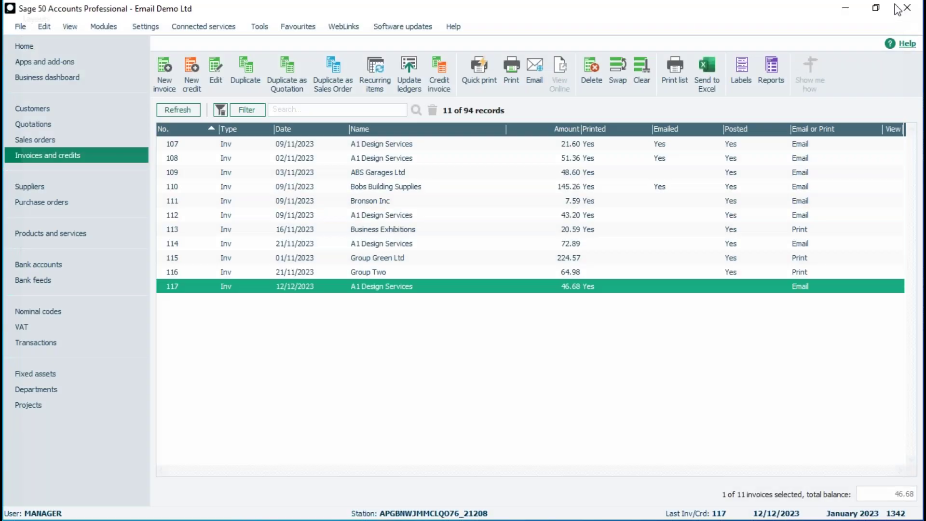
left_click(844, 7)
double_click(28, 236)
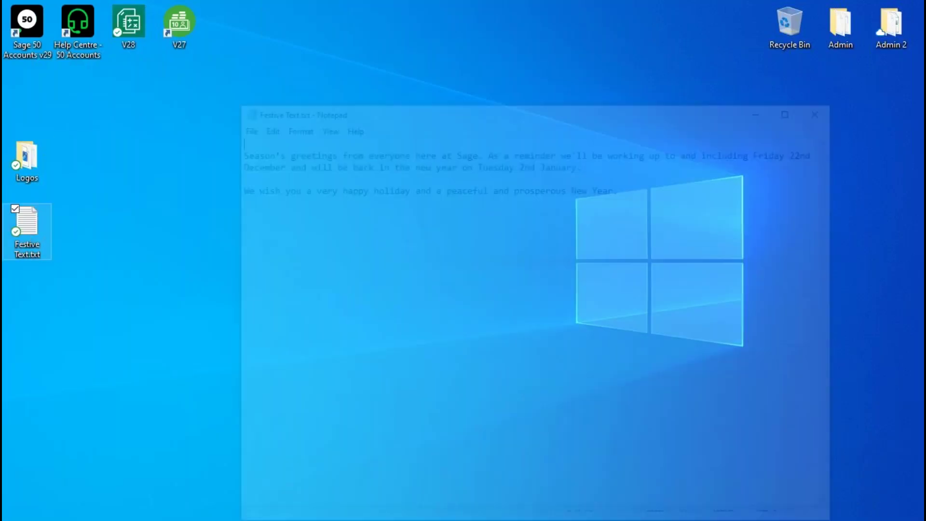
left_click_drag(640, 186, 231, 151)
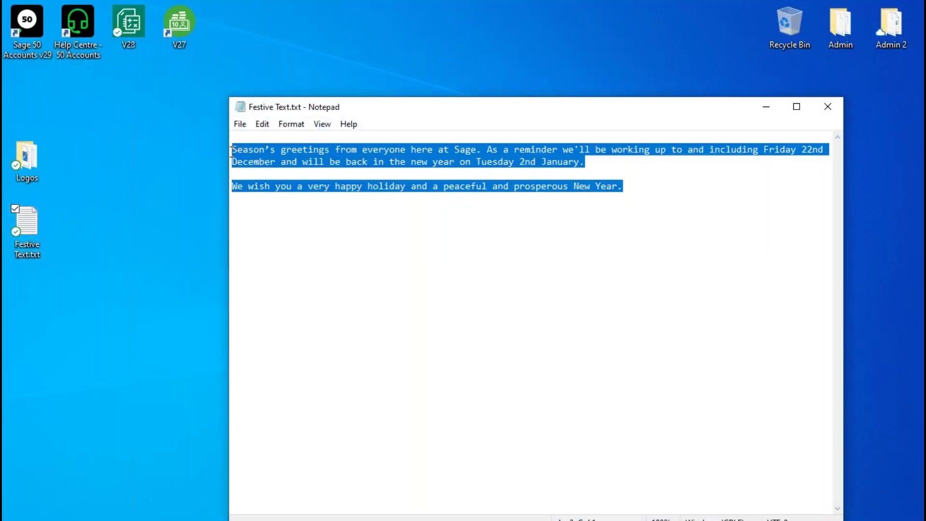
right_click(376, 161)
left_click(279, 202)
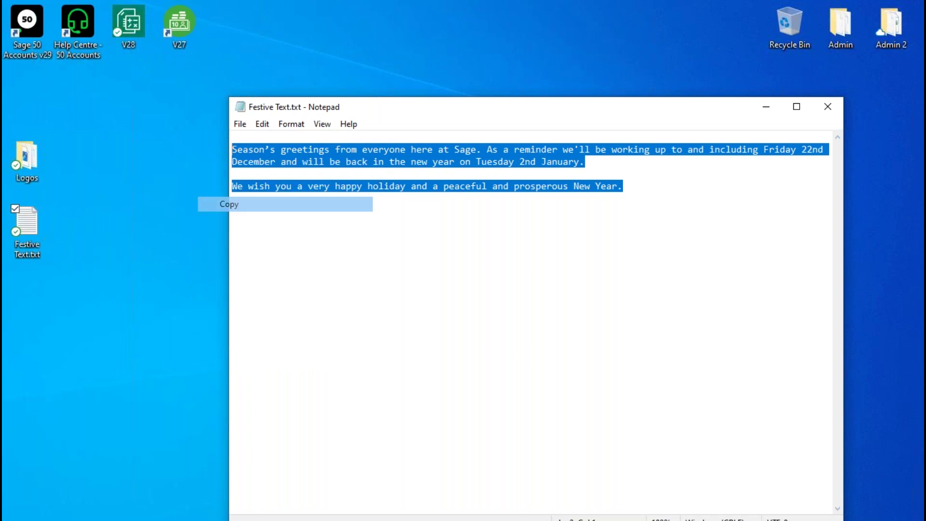
left_click_drag(703, 115, 685, 77)
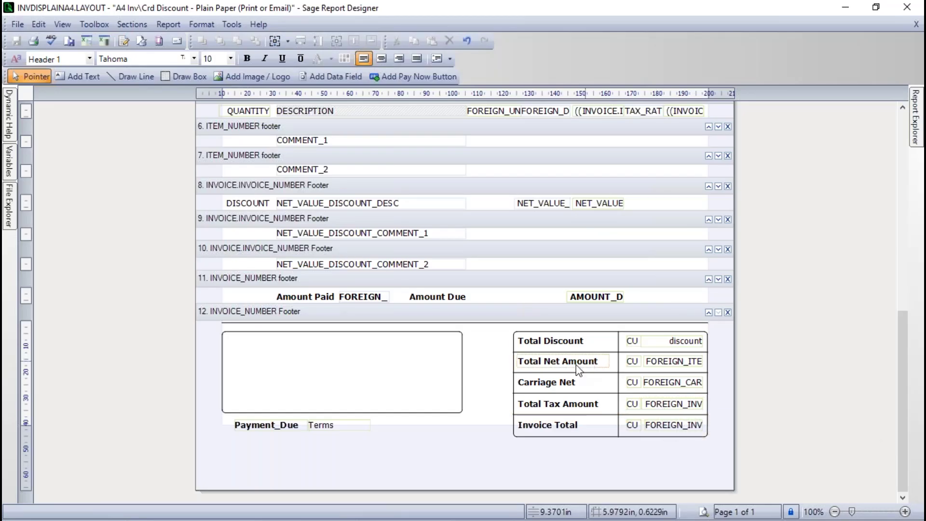
Add a text box to the last INVOICE_NUMBER footer and place it in the upper-left corner of the emptied delivery box.
left_click(365, 395)
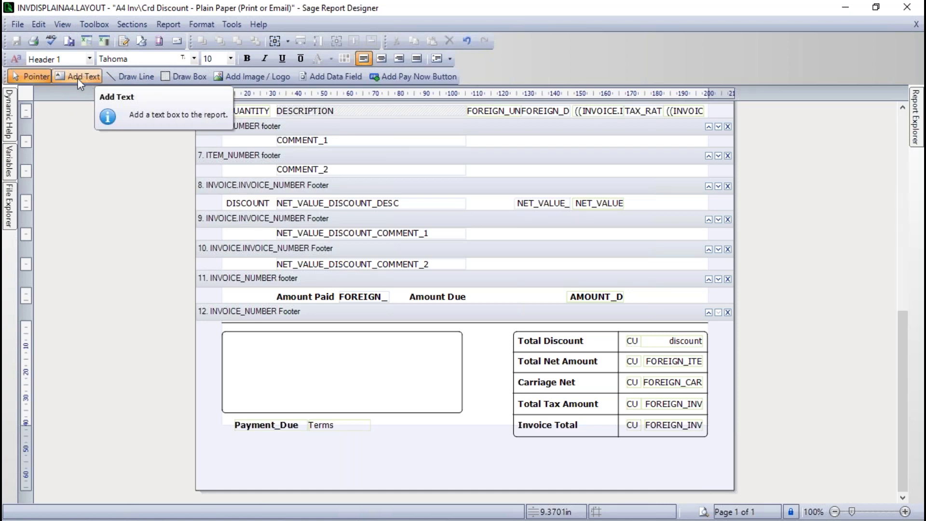
left_click(92, 22)
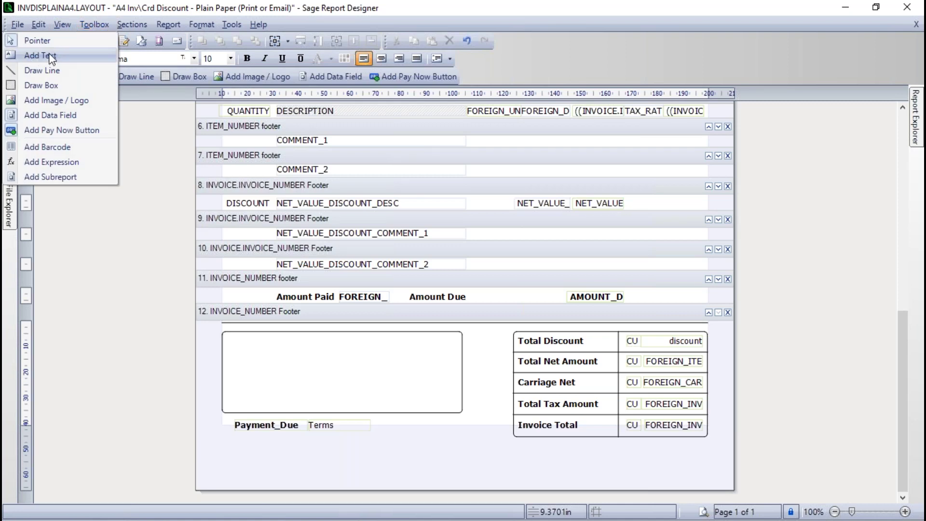
left_click(67, 224)
left_click(79, 75)
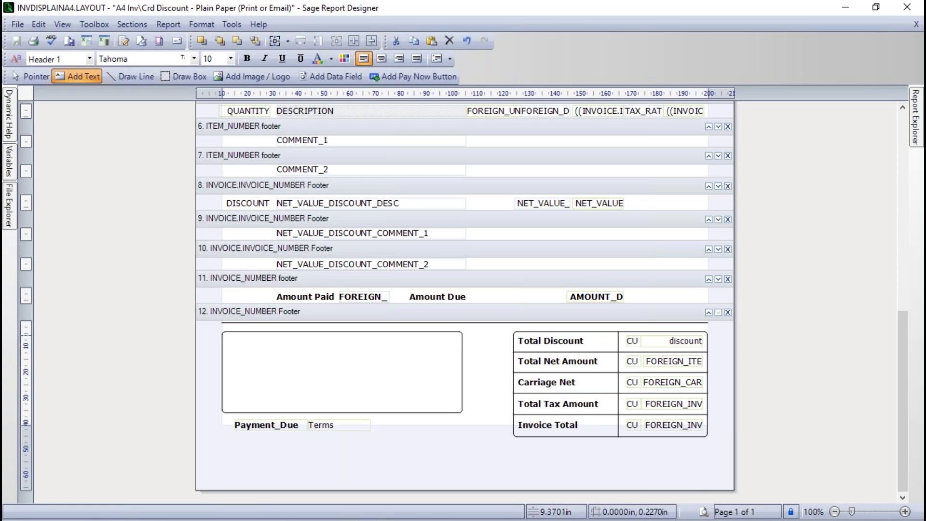
left_click(232, 340)
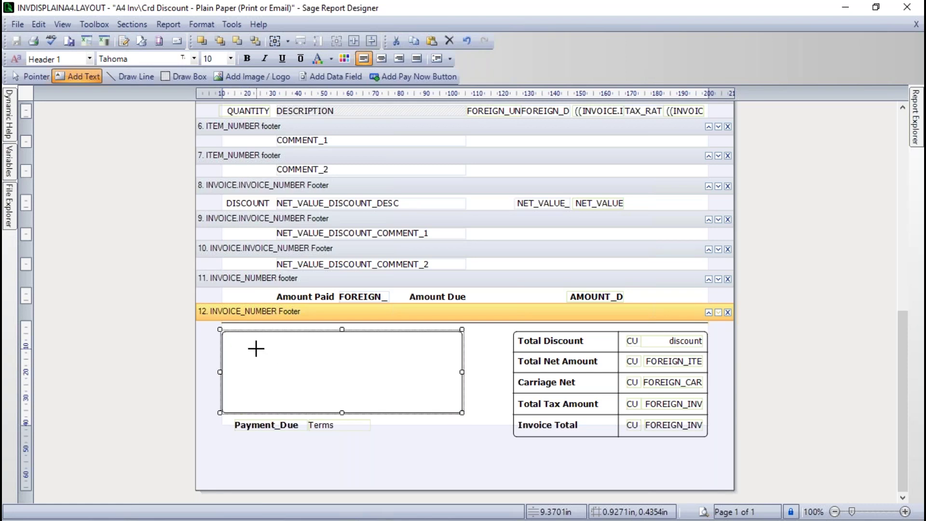
left_click(474, 340)
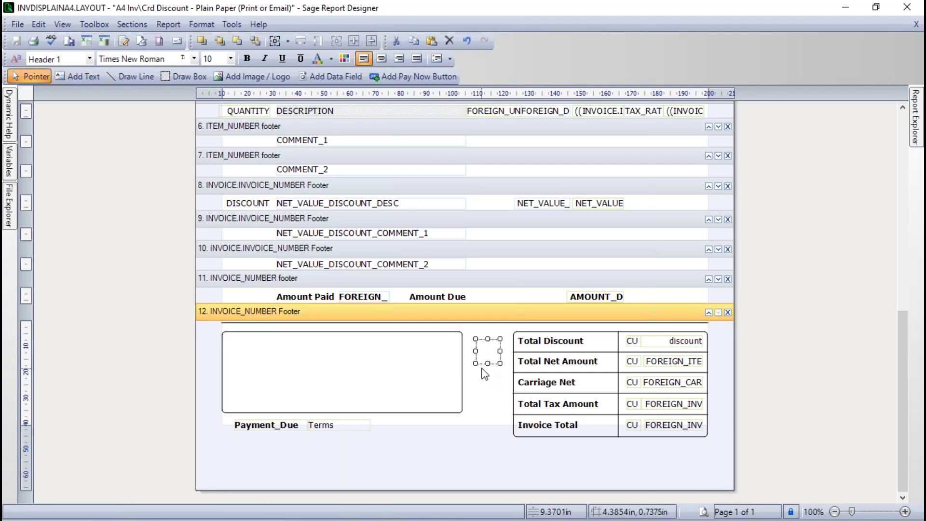
left_click_drag(491, 355, 240, 349)
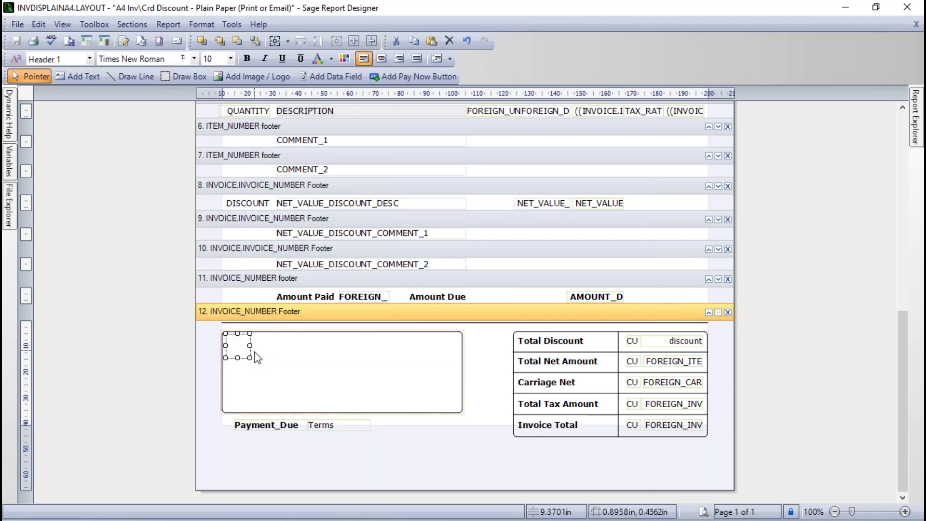
key("ctrl+z")
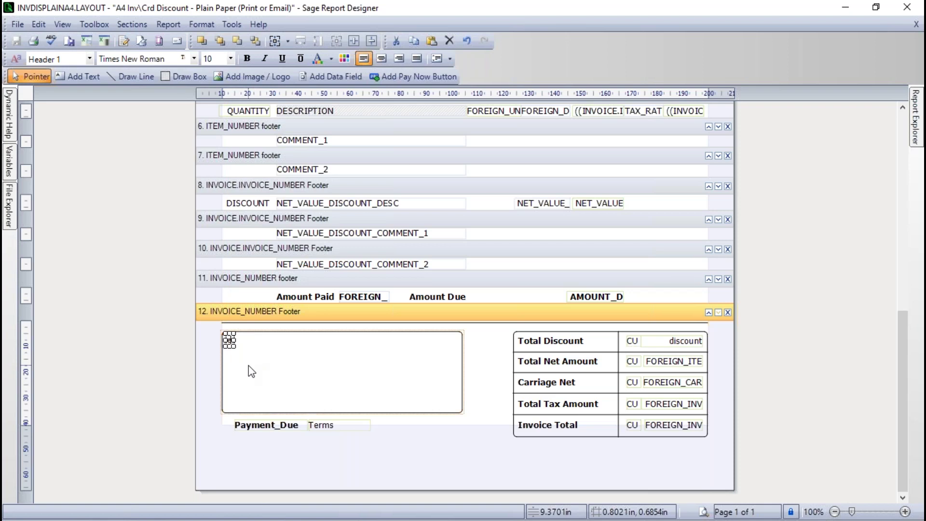
type("ertertetyeyte")
type("tye8ty ert ert ert  yt rtutui")
type("ruyw9r")
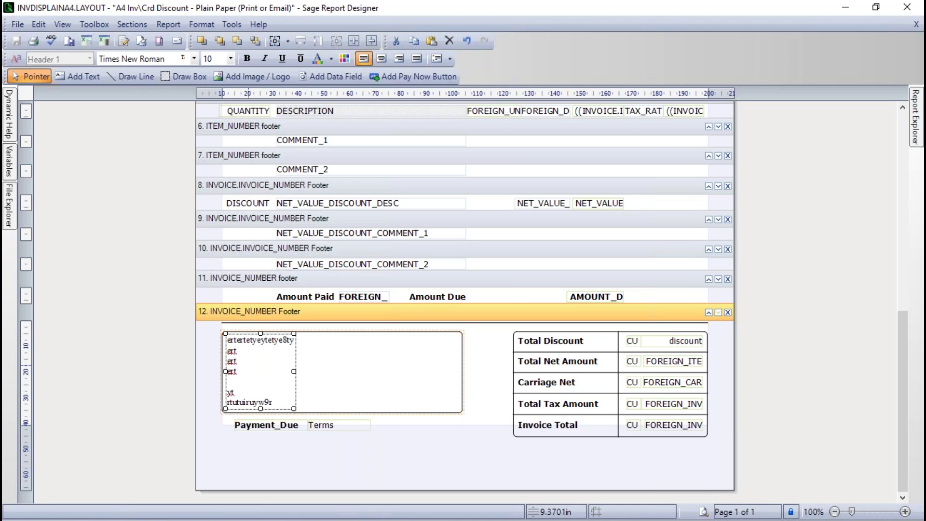
key("BackSpace")
key("BackSpace")
key("BackSpace")
key("BackSpace")
key("BackSpace")
key("BackSpace")
key("BackSpace")
key("BackSpace")
key("BackSpace")
key("BackSpace")
key("BackSpace")
key("BackSpace")
key("BackSpace")
key("BackSpace")
key("BackSpace")
key("BackSpace")
key("BackSpace")
key("BackSpace")
key("BackSpace")
key("BackSpace")
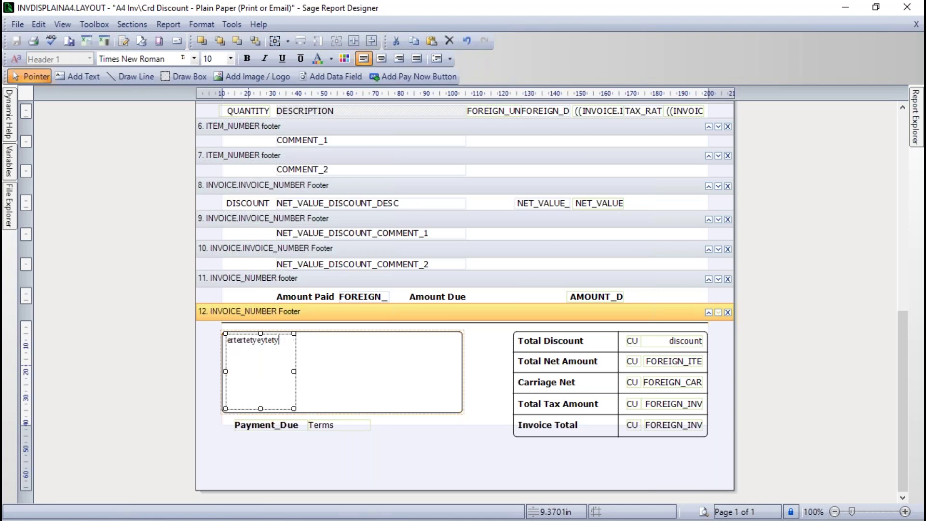
key("BackSpace")
key("BackSpace")
key("BackSpace")
key("BackSpace")
key("BackSpace")
key("BackSpace")
key("BackSpace")
key("BackSpace")
key("BackSpace")
Paste the copied season's greetings message into the new text box and insert a line break before "we'll be working".
key("ctrl+v")
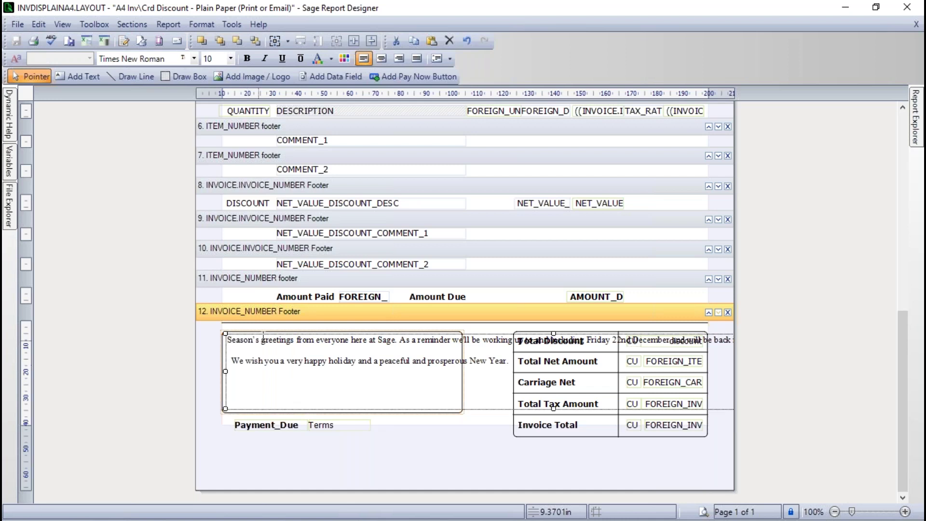
left_click(450, 340)
key("Delete")
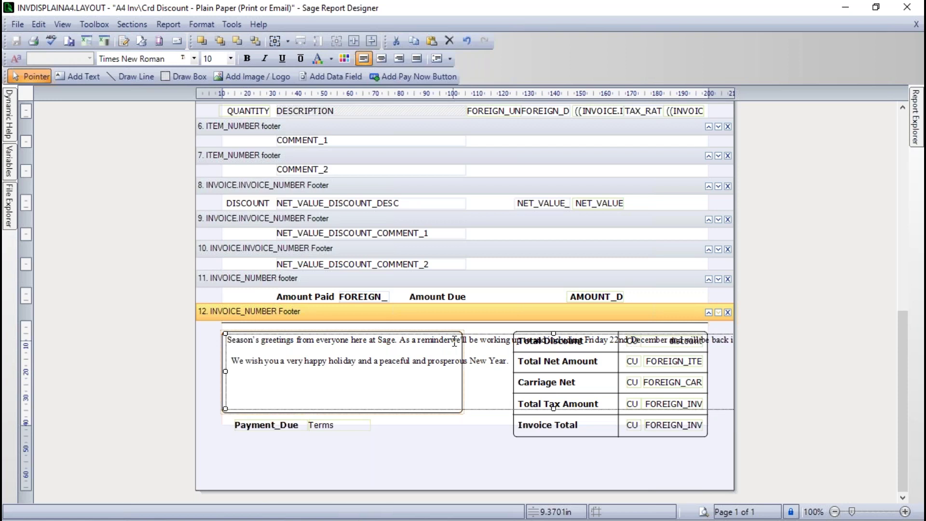
key("Return")
key("Right")
key("Right")
key("Right")
key("Right")
key("Right")
key("Right")
key("Right")
key("Right")
key("Right")
key("Right")
key("Right")
key("Right")
key("Right")
key("Right")
key("Right")
key("Right")
key("Right")
key("Right")
key("Right")
key("Right")
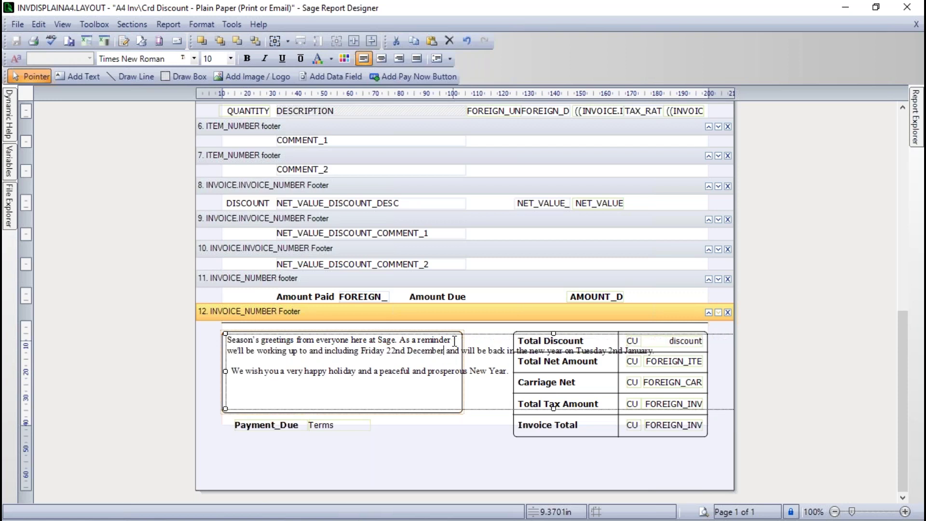
Reposition the greeting text box inside the rounded delivery box and narrow it to that box's width.
left_click_drag(226, 371, 471, 370)
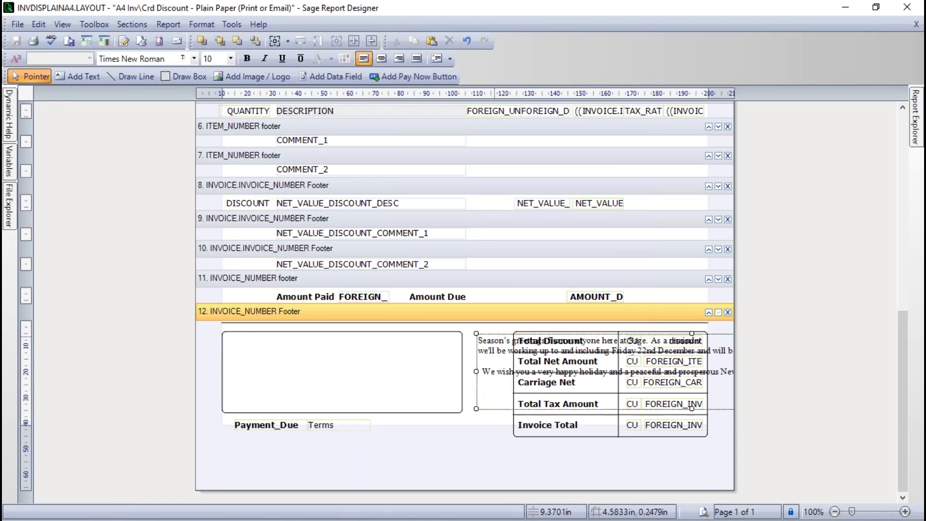
left_click_drag(497, 341, 246, 345)
left_click_drag(655, 363, 457, 362)
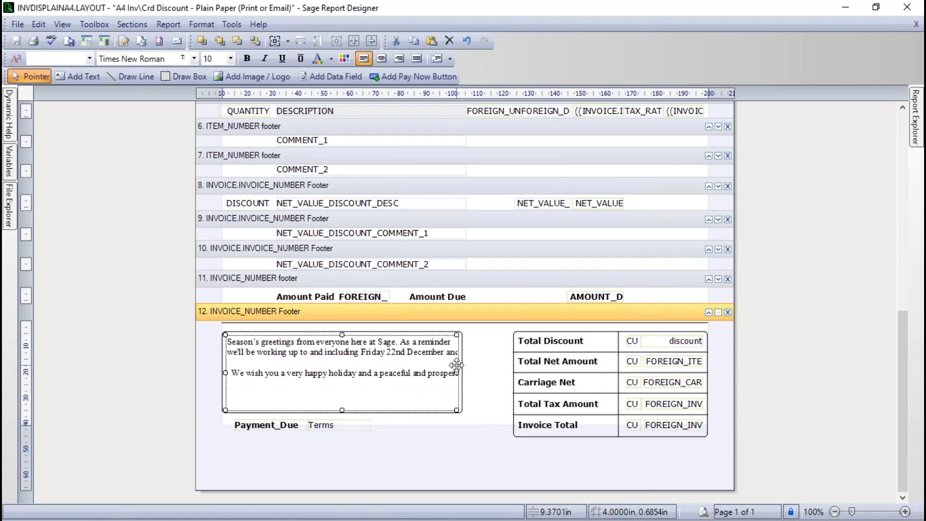
Break the greeting's lines after "December" and "peaceful and", align "We wish" with the margin, and narrow the text box to fit the rounded box.
double_click(445, 351)
key("Return")
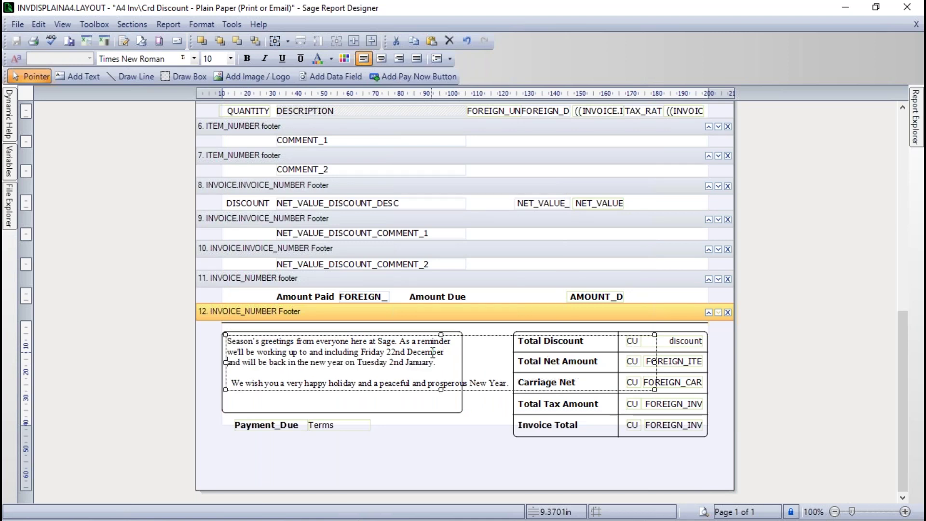
left_click(428, 384)
key("Return")
left_click(233, 384)
key("BackSpace")
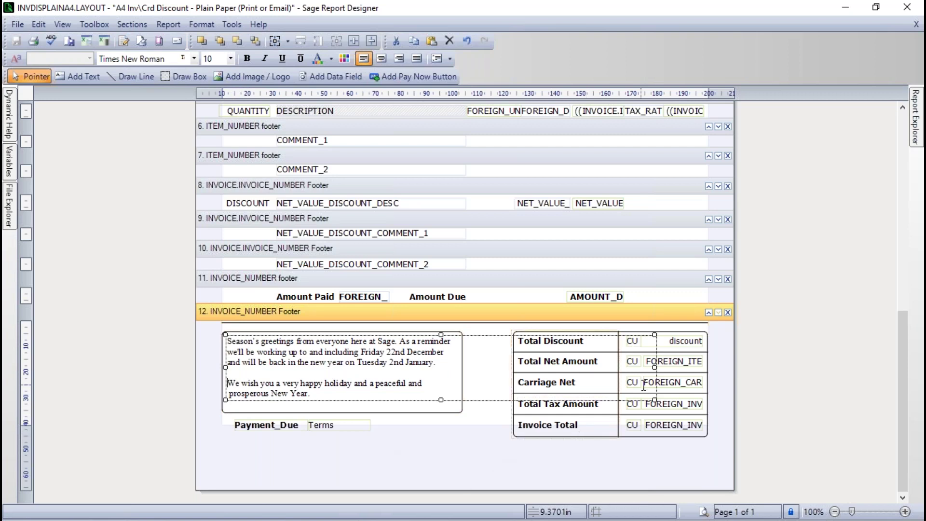
left_click_drag(654, 370, 457, 370)
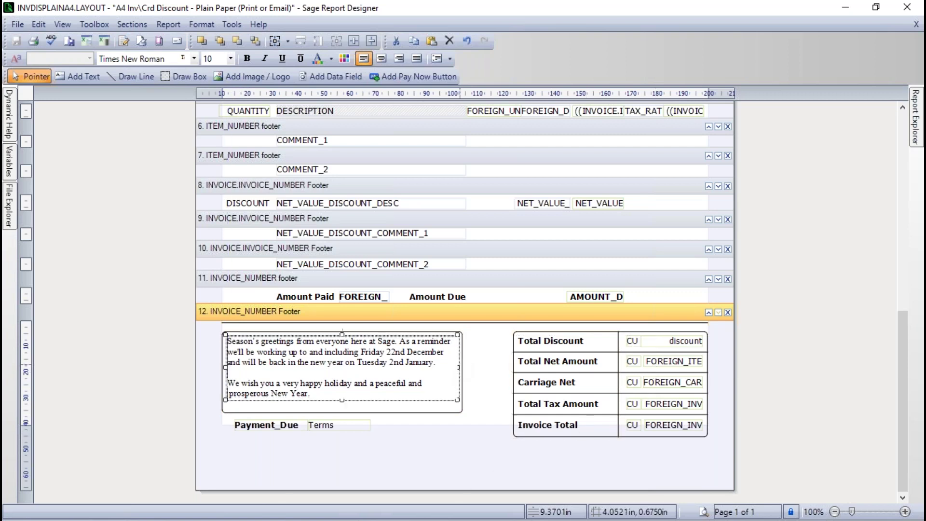
left_click(499, 388)
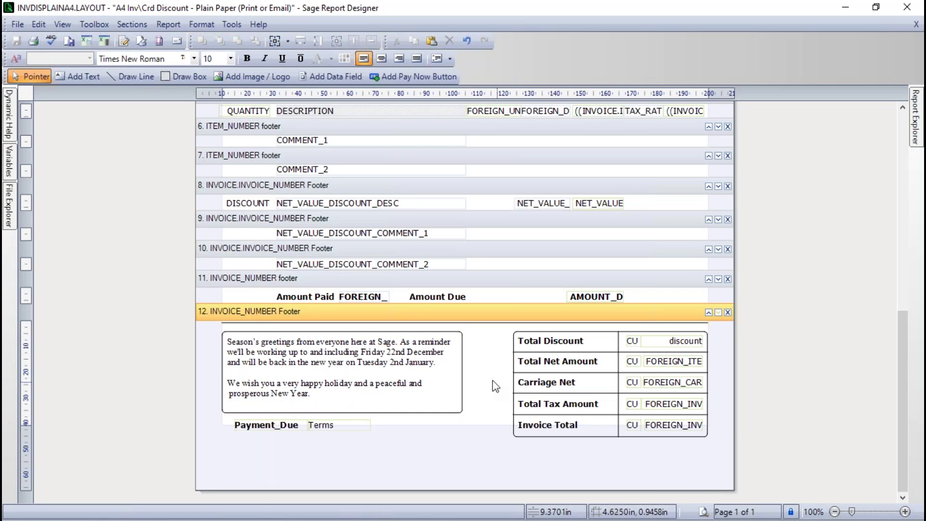
Save the edited layout as a new layout file named with the person's first name followed by "-Xmas".
left_click(16, 26)
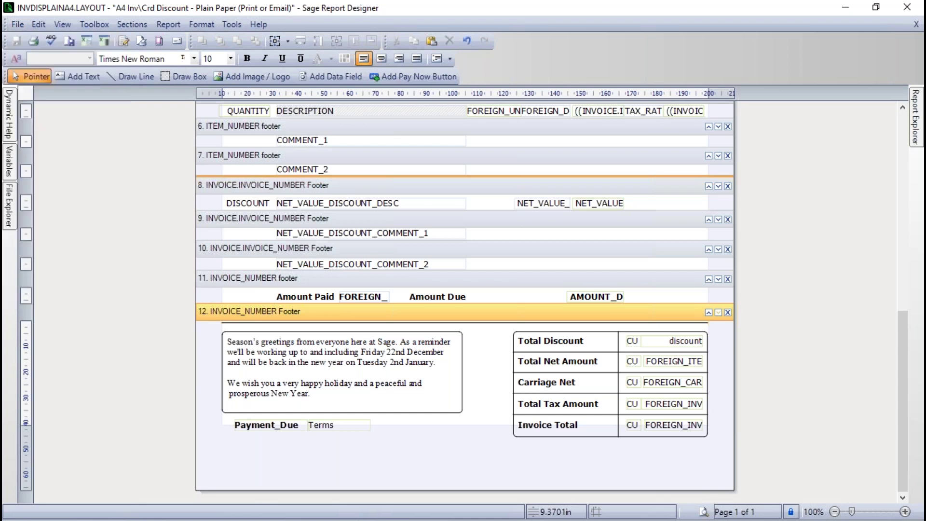
left_click(36, 119)
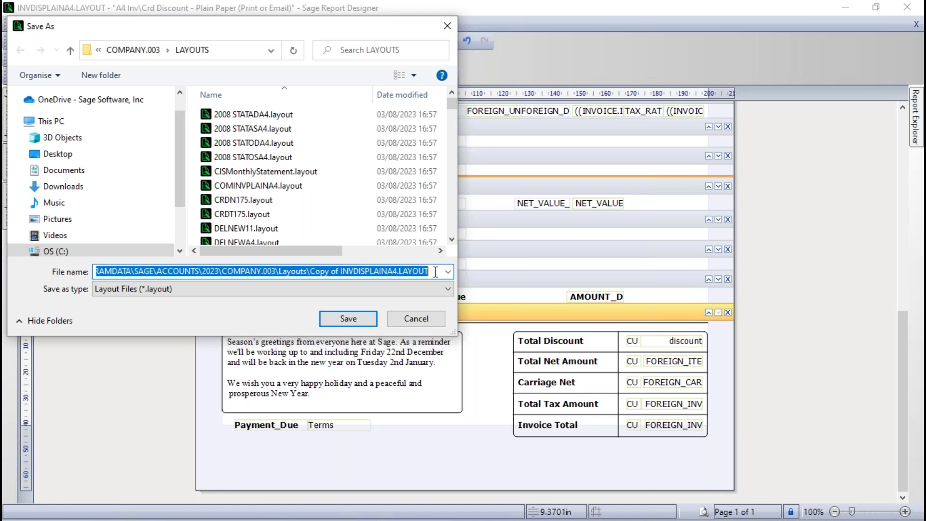
type("Mic")
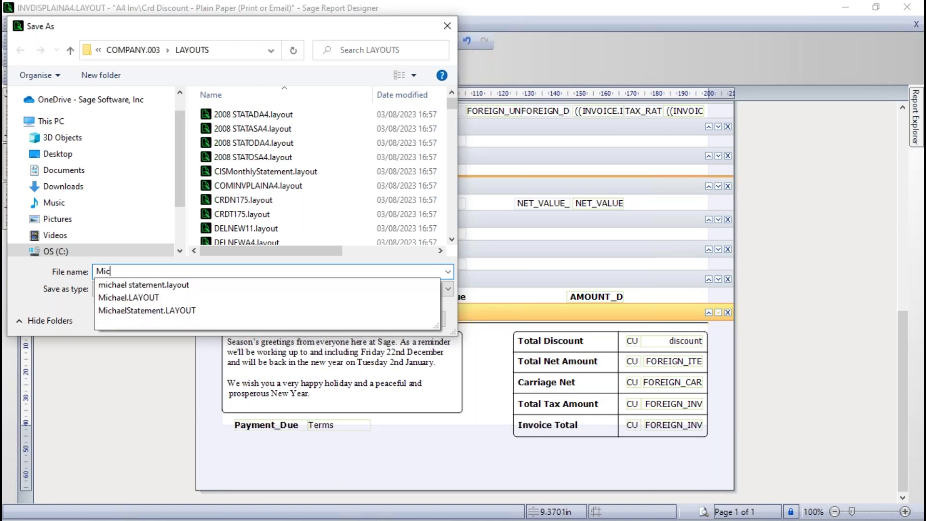
type("-Xmas")
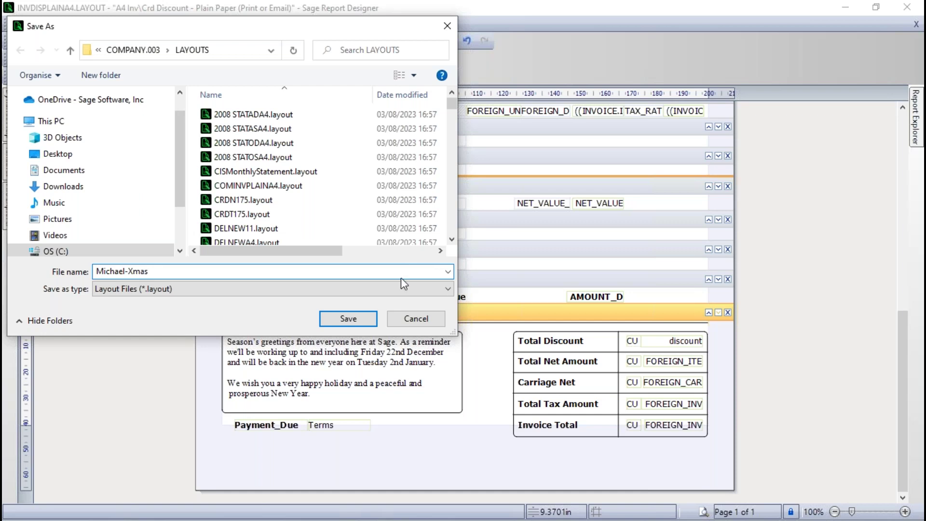
left_click(346, 319)
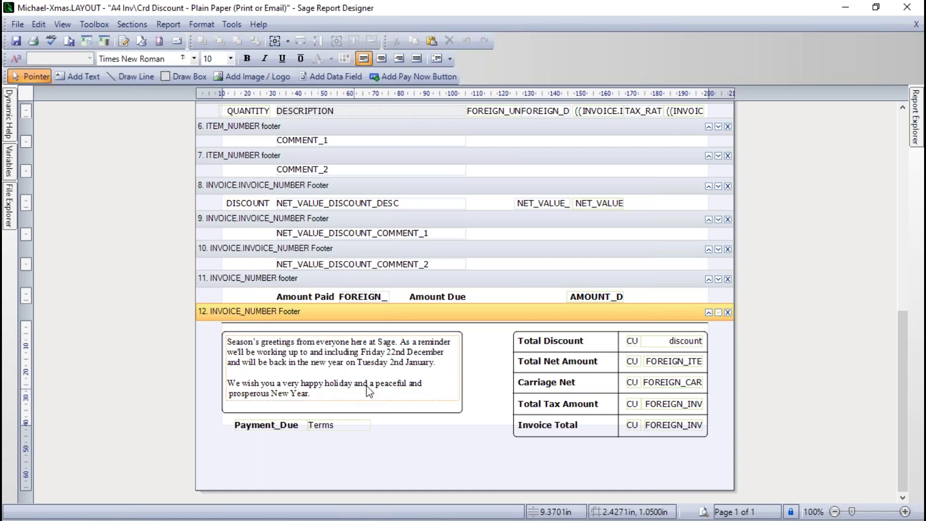
Delete the rounded border box around the greeting text in the last INVOICE_NUMBER footer.
left_click(550, 341)
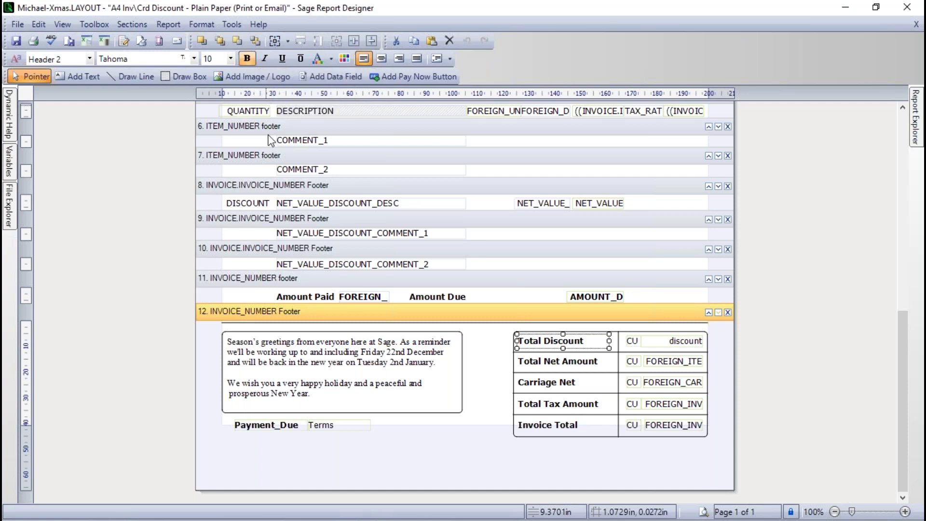
left_click(300, 353)
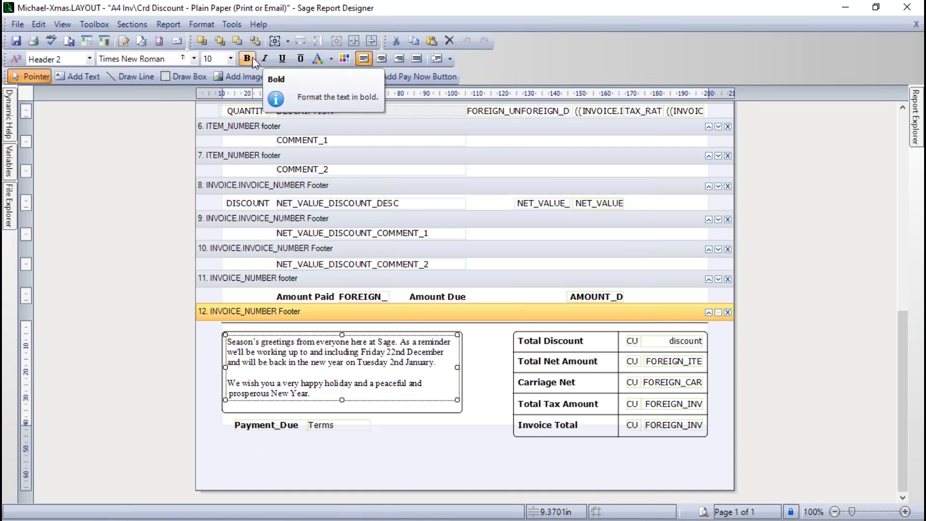
key("Tab")
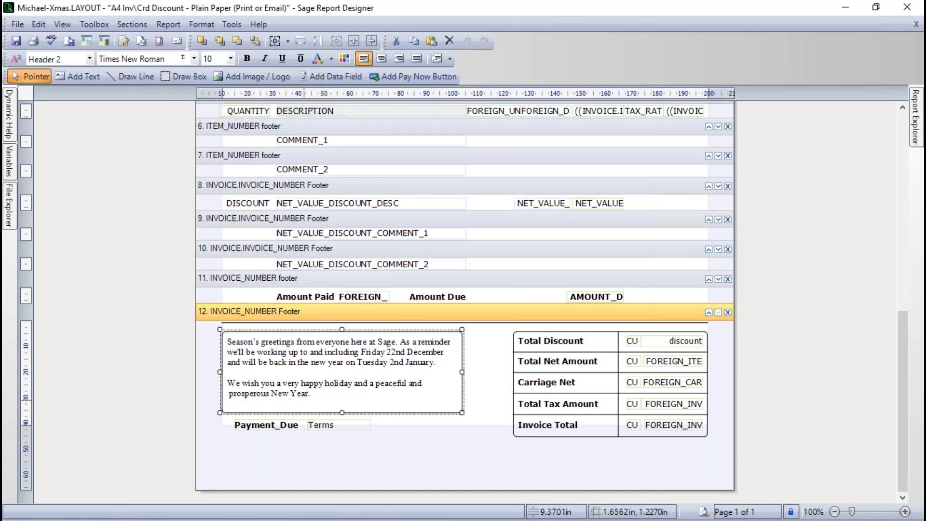
key("Delete")
left_click(303, 343)
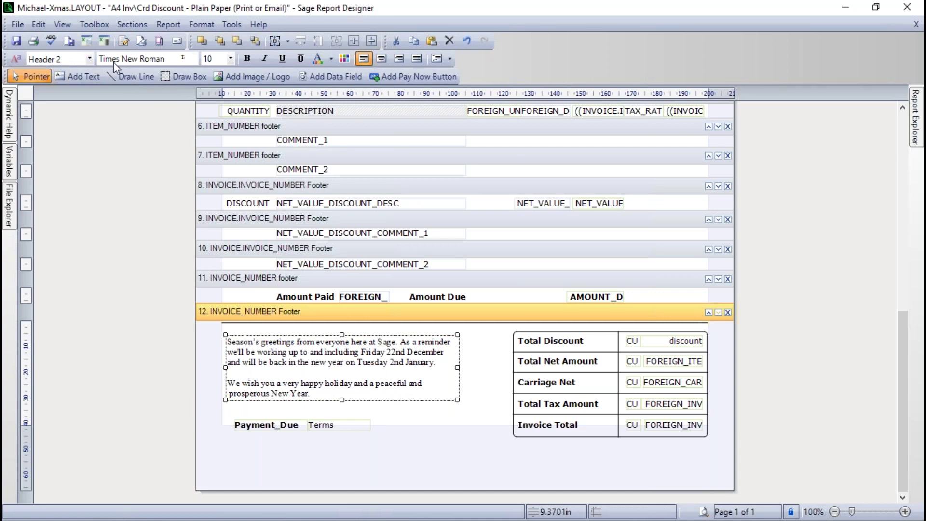
left_click(194, 58)
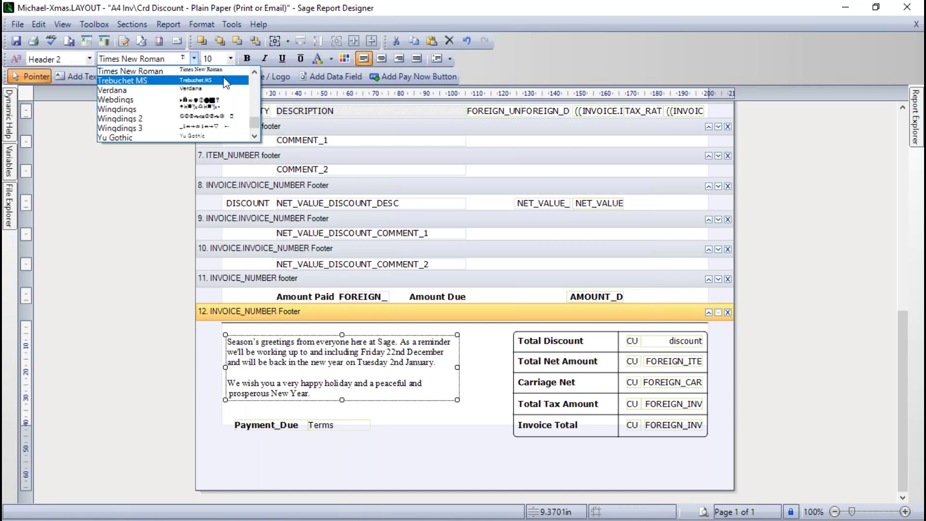
left_click(254, 72)
left_click(254, 72)
left_click(254, 72)
left_click(254, 72)
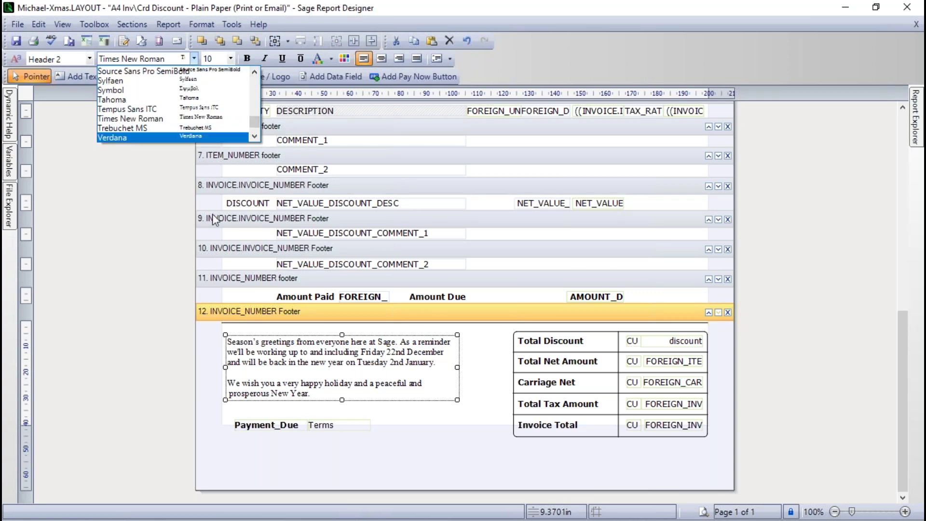
left_click(491, 388)
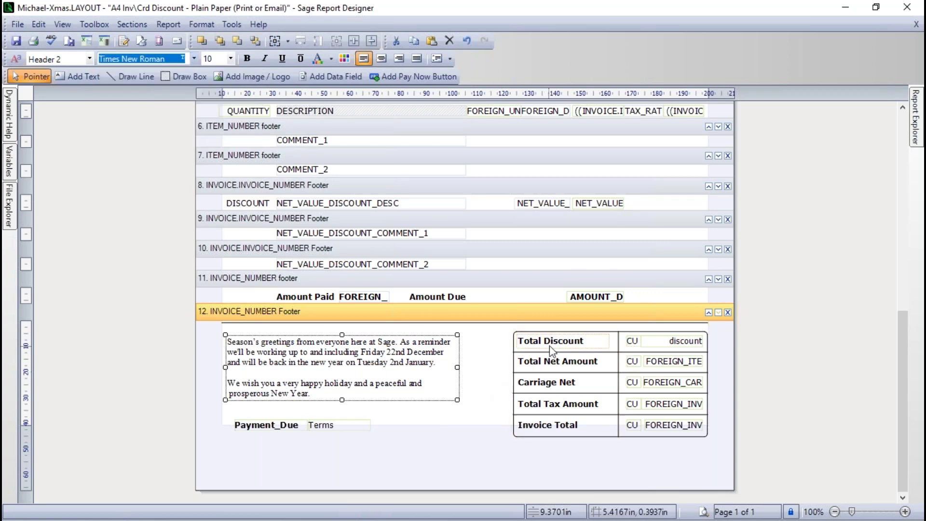
Check the Total Discount label's text style and apply the matching Header 2 style to the greeting text.
left_click(550, 343)
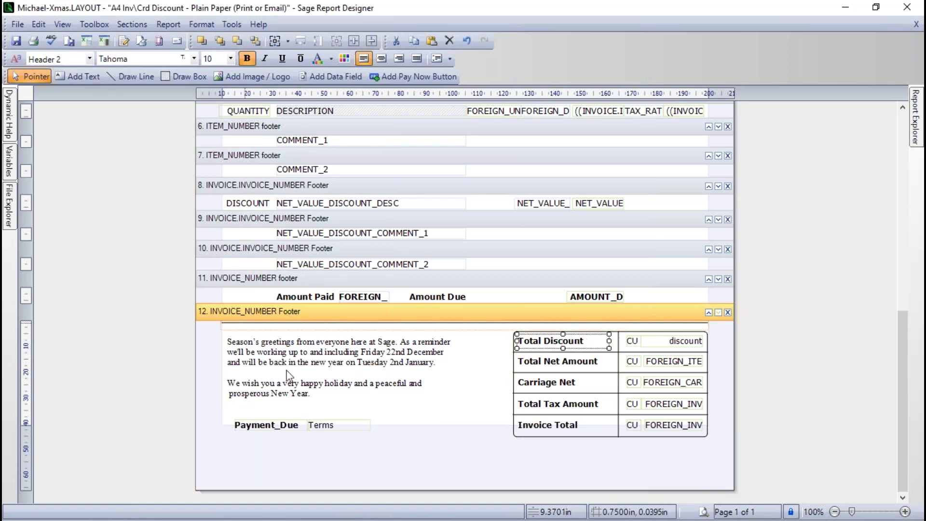
left_click(338, 383)
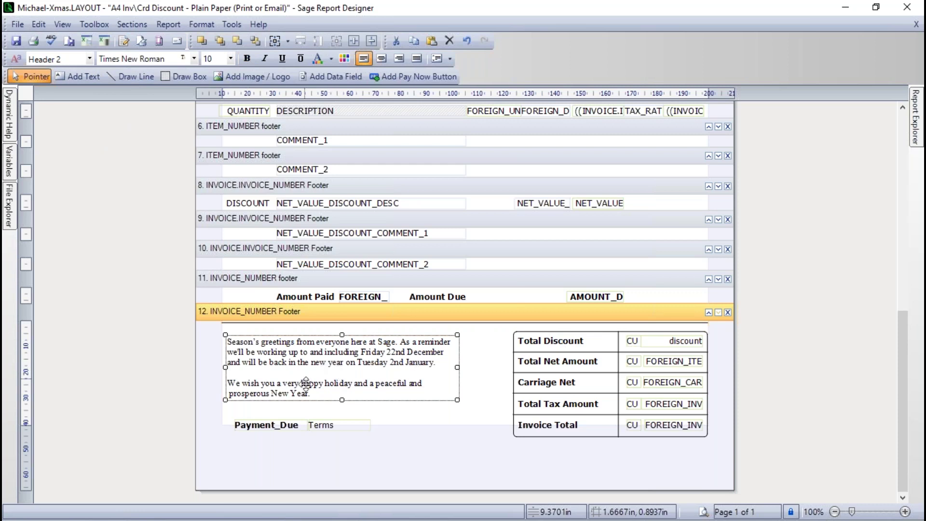
left_click(90, 59)
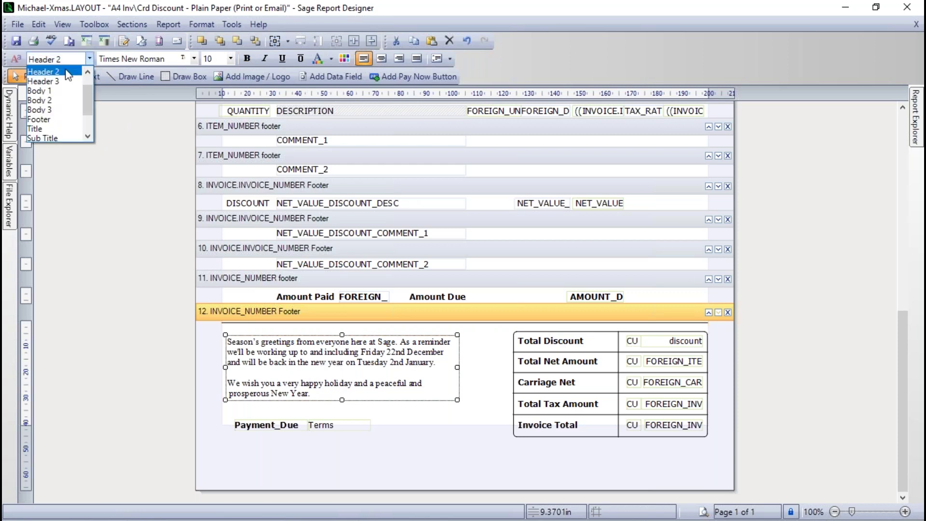
scroll(85, 67, "up", 2)
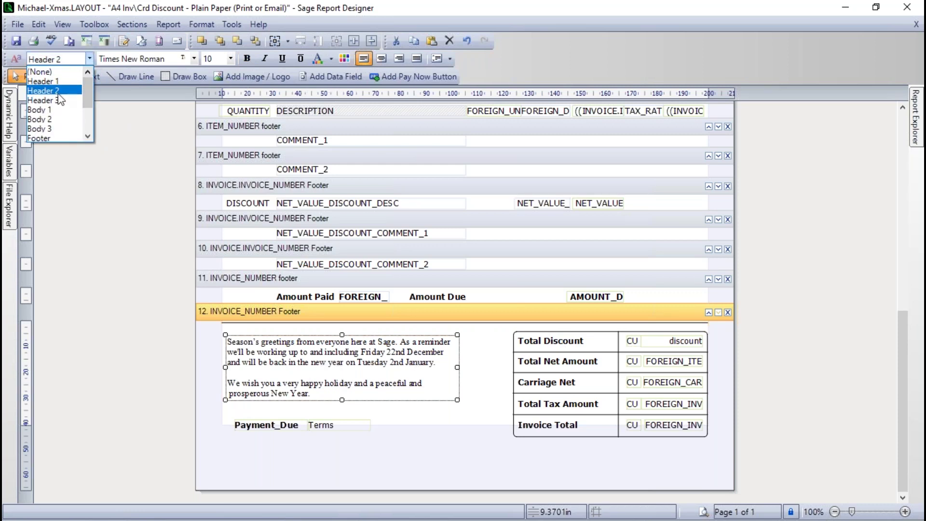
left_click(53, 88)
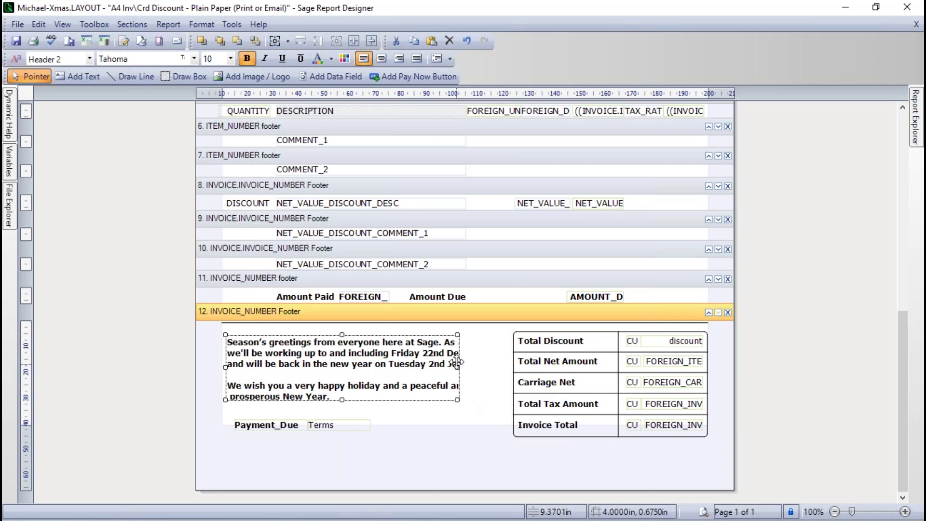
Split the greeting after "Sage." so that "As a reminder" starts a new paragraph below a blank line.
left_click(444, 341)
key("Escape")
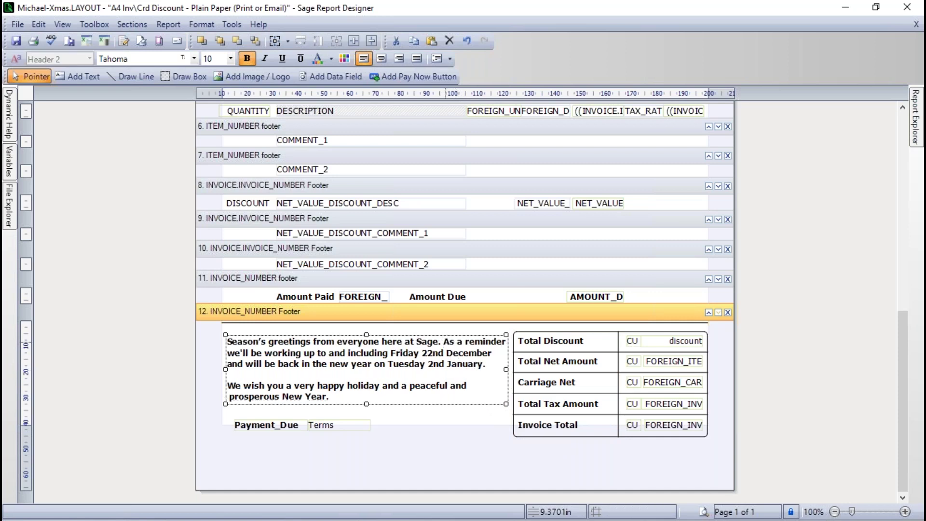
key("Escape")
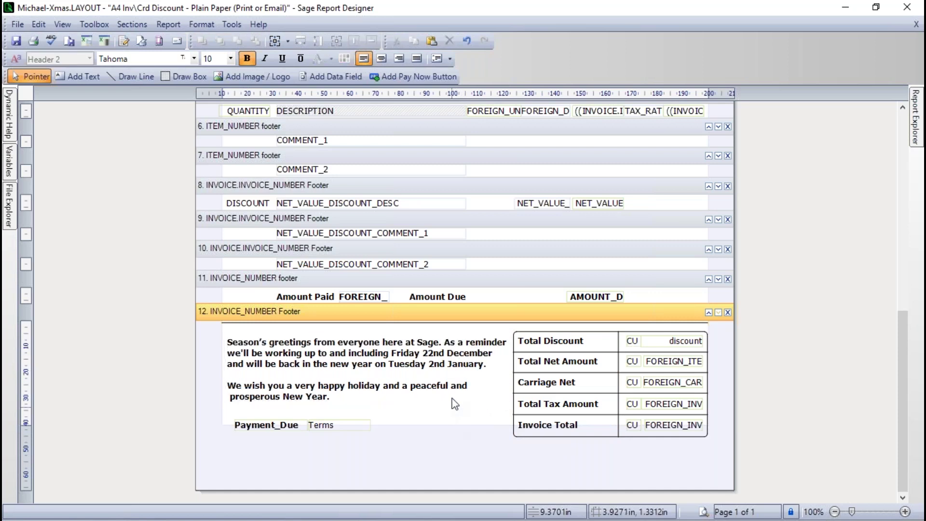
left_click(448, 346)
left_click(446, 342)
key("BackSpace")
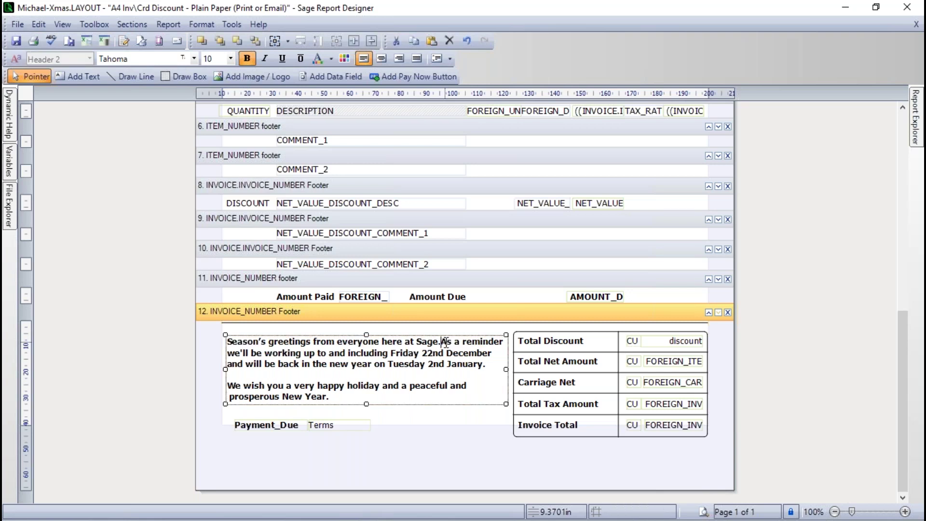
key("Return")
key("Return")
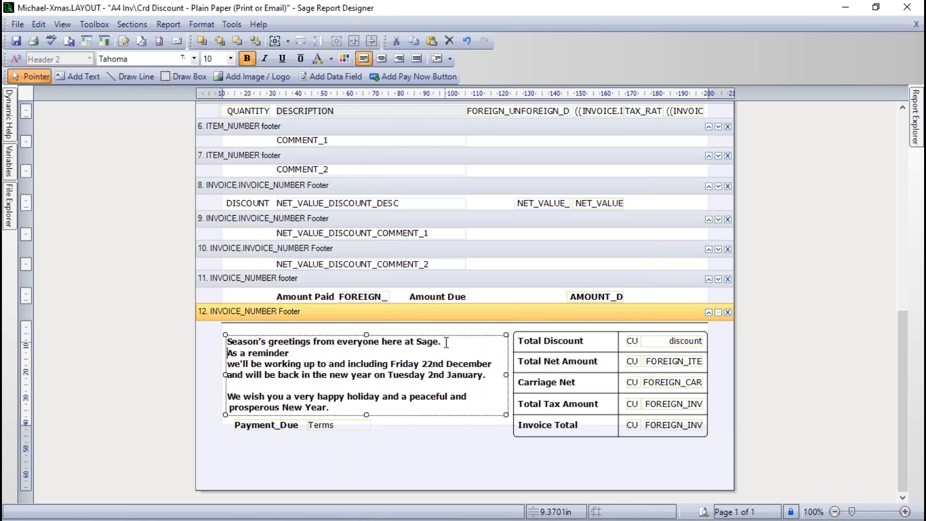
Reflow the reminder paragraph so its lines break after "including" and "back in the", with no leading space on the last line.
left_click(294, 363)
key("Delete")
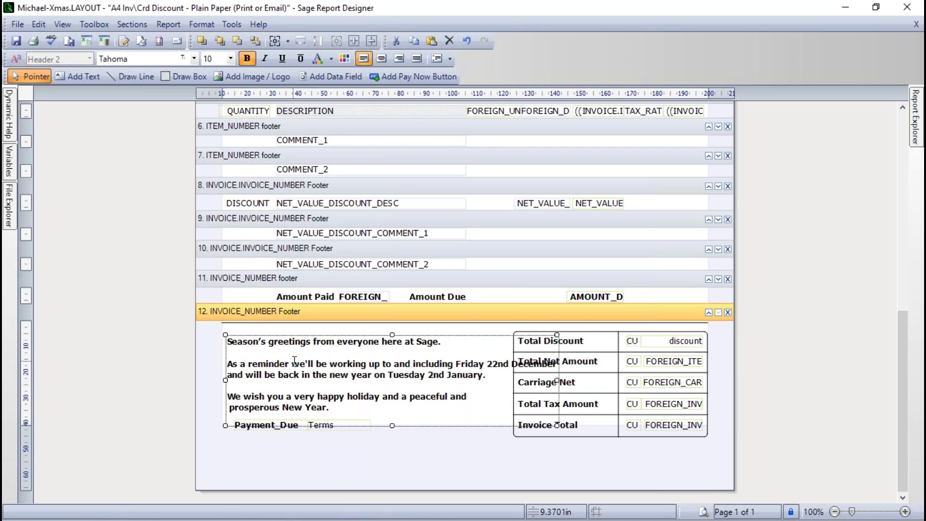
left_click(448, 362)
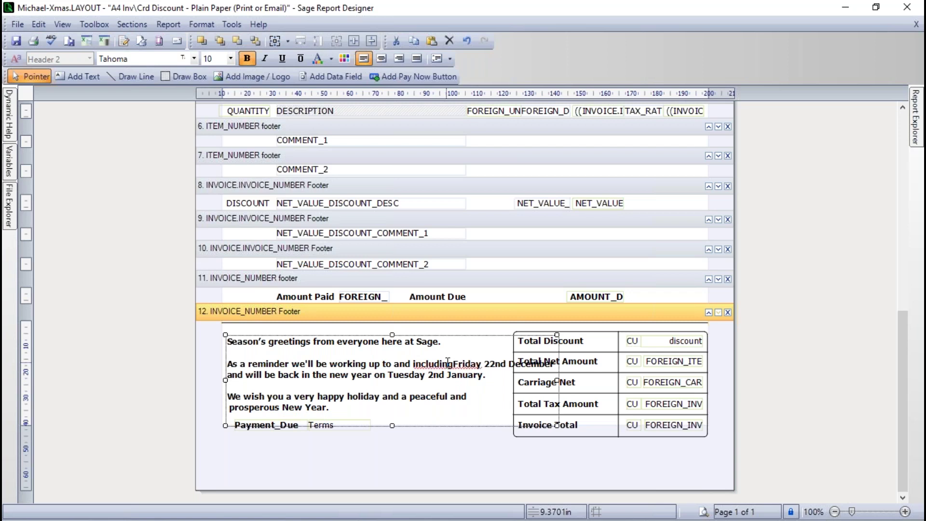
key("Return")
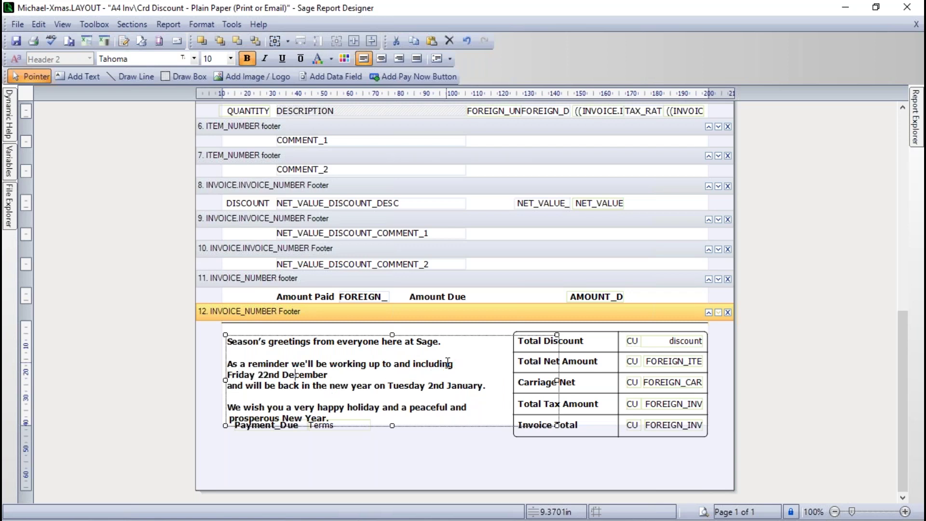
key("Delete")
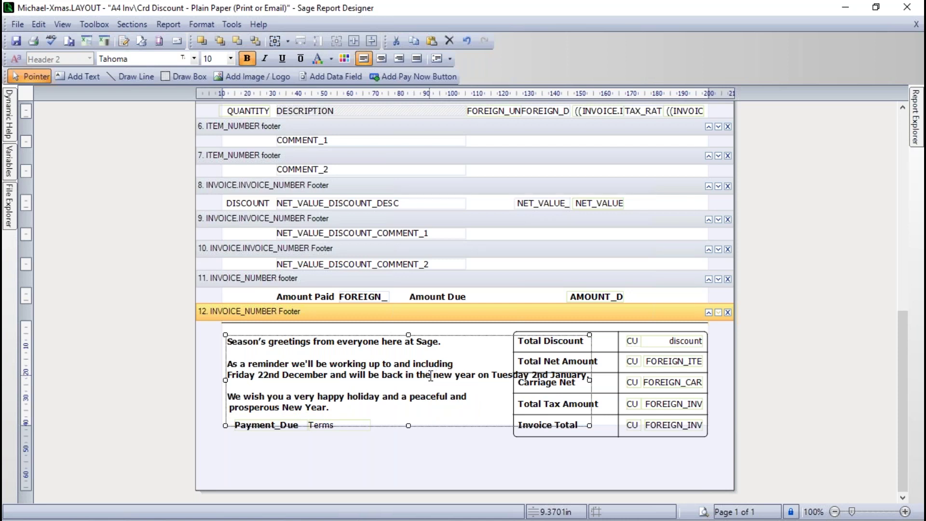
left_click(431, 376)
key("Return")
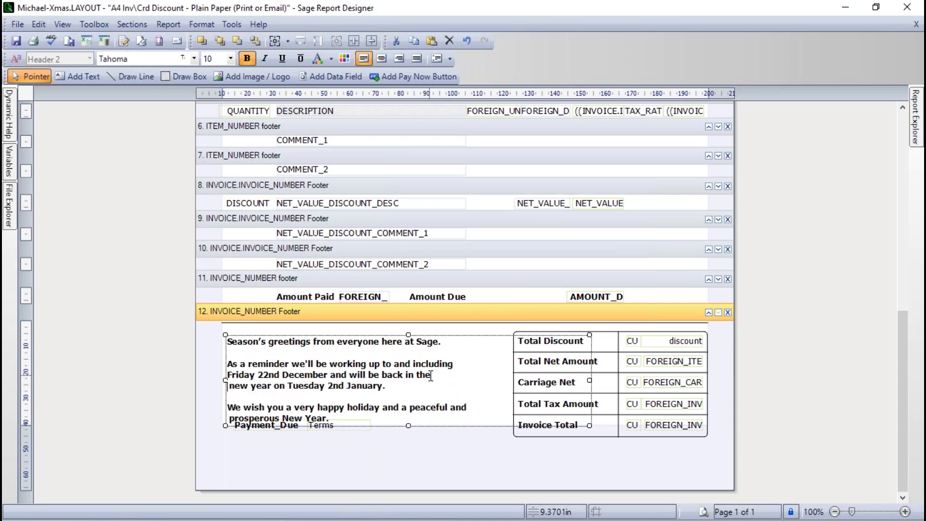
key("Delete")
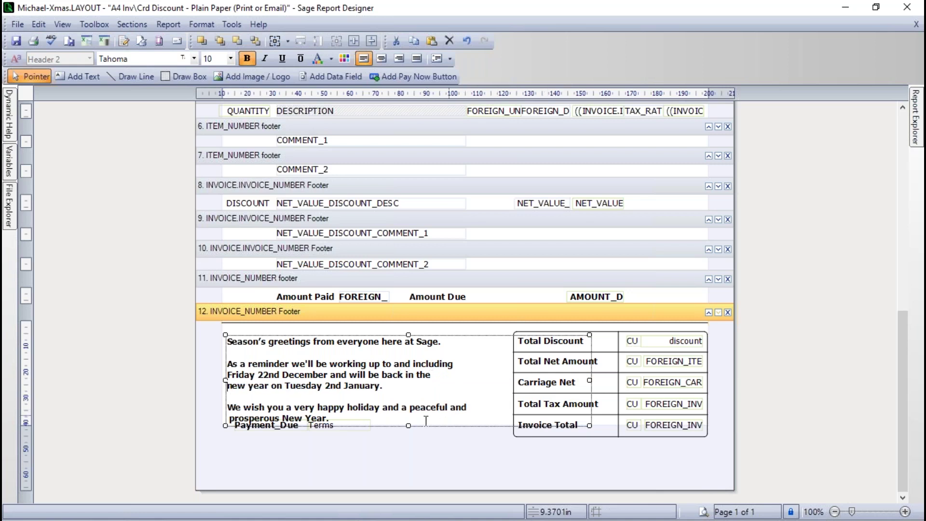
Remove the leading space before "prosperous New Year." while keeping it on its own line, and finish editing the greeting.
left_click(228, 417)
key("BackSpace")
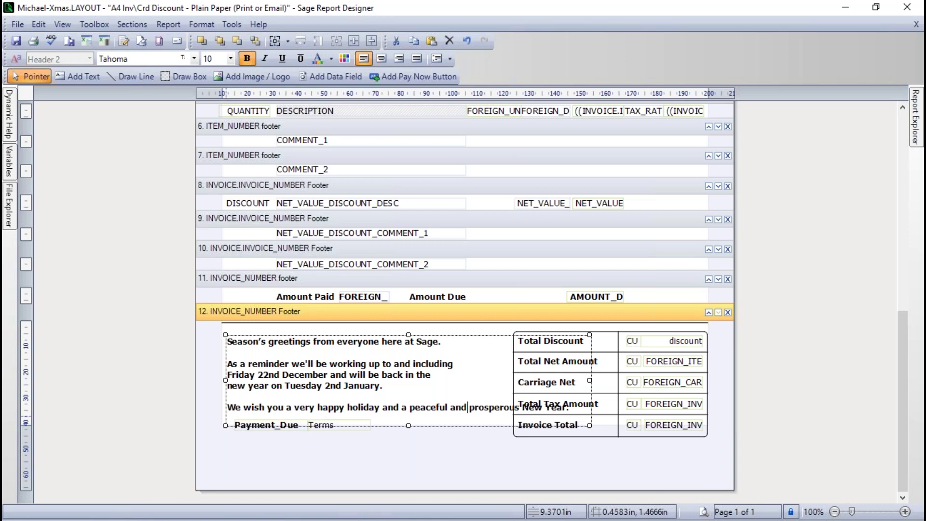
key("Return")
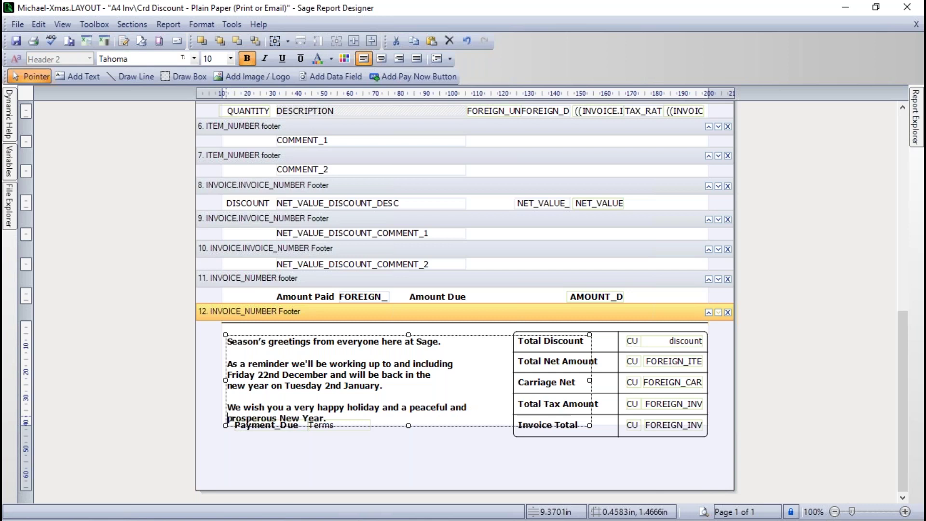
left_click(294, 456)
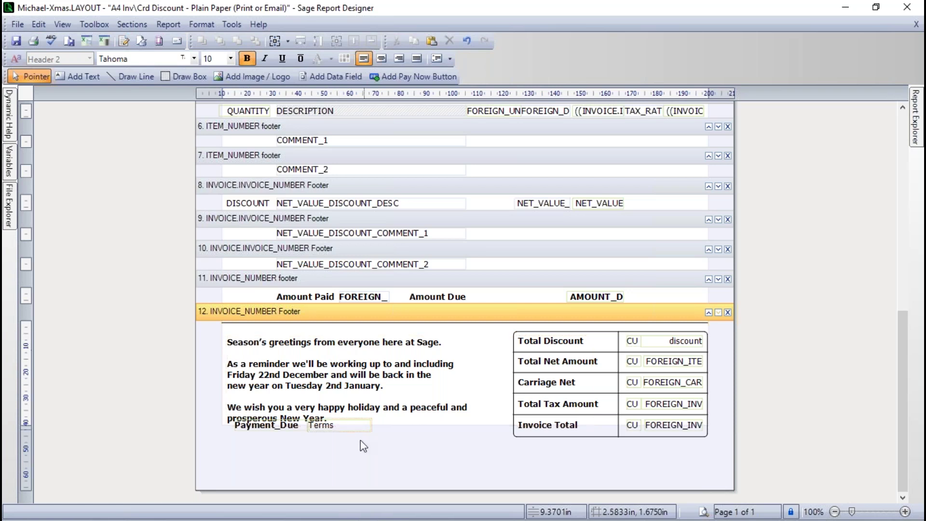
Shift the greeting text box slightly upward in the last INVOICE_NUMBER footer, level with the top of the totals table.
left_click(418, 395)
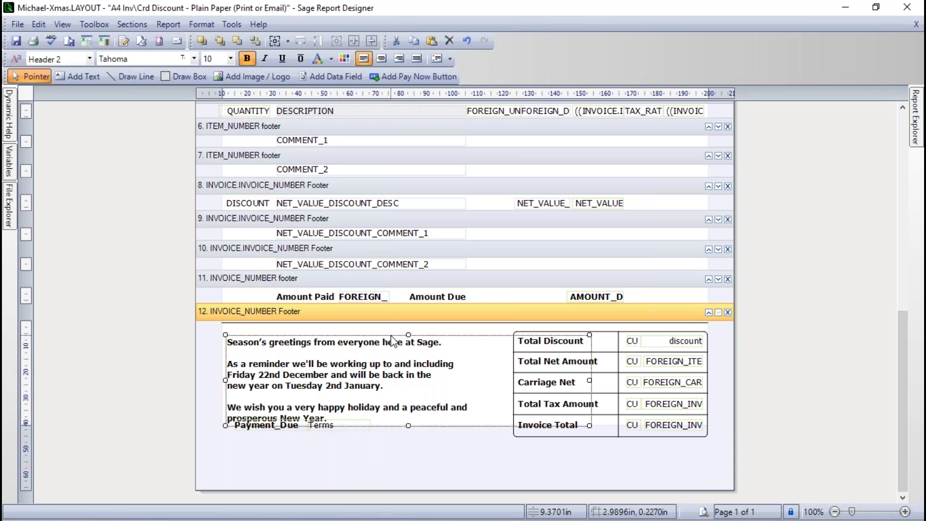
left_click_drag(392, 340, 392, 333)
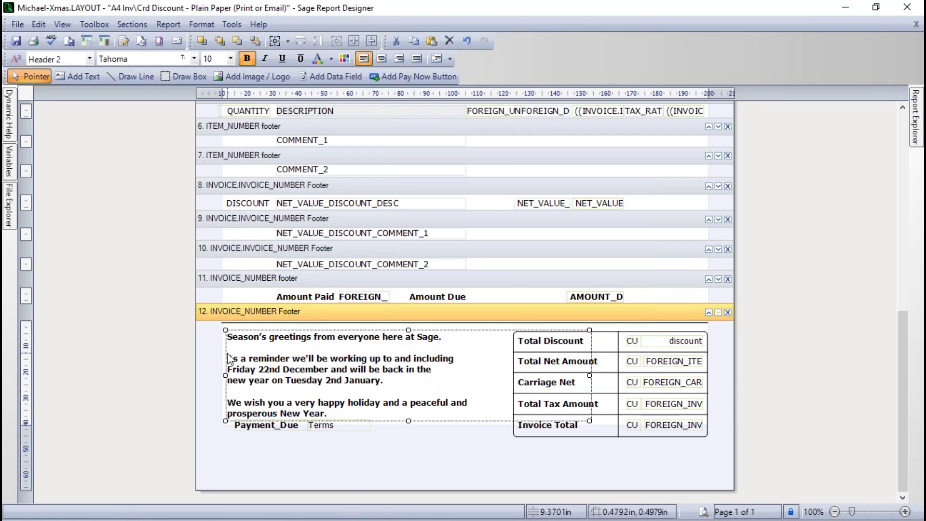
mouse_move(253, 346)
left_mouse_down()
mouse_move(245, 354)
mouse_move(230, 339)
mouse_move(330, 327)
mouse_move(258, 358)
mouse_move(268, 355)
left_mouse_up()
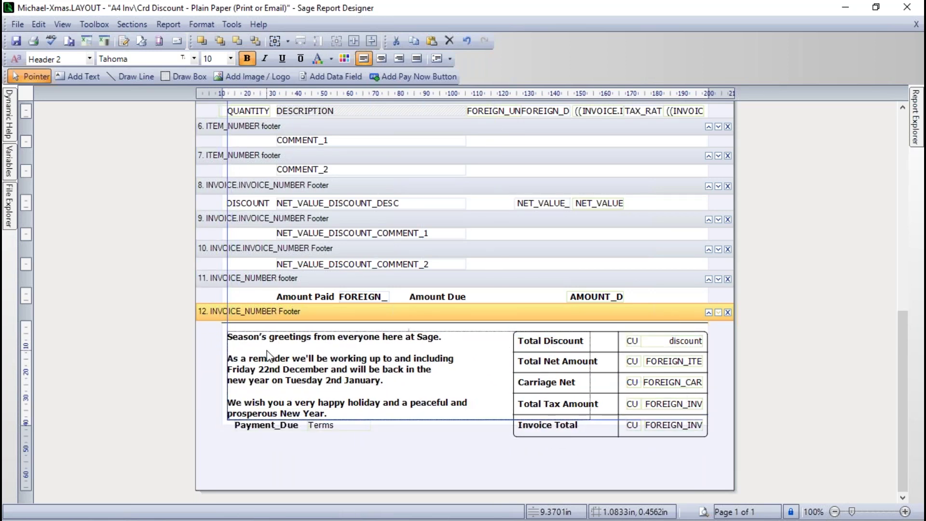
left_click_drag(268, 356, 267, 355)
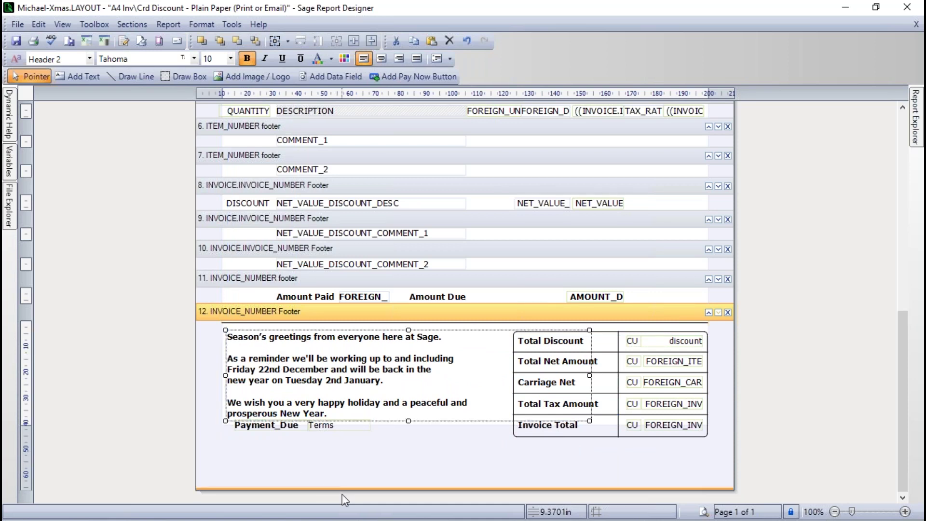
key("Down")
key("Down")
key("Down")
key("Down")
key("Down")
key("Down")
key("Down")
key("Down")
key("Up")
key("Up")
key("Up")
key("Up")
key("Up")
key("Up")
key("Up")
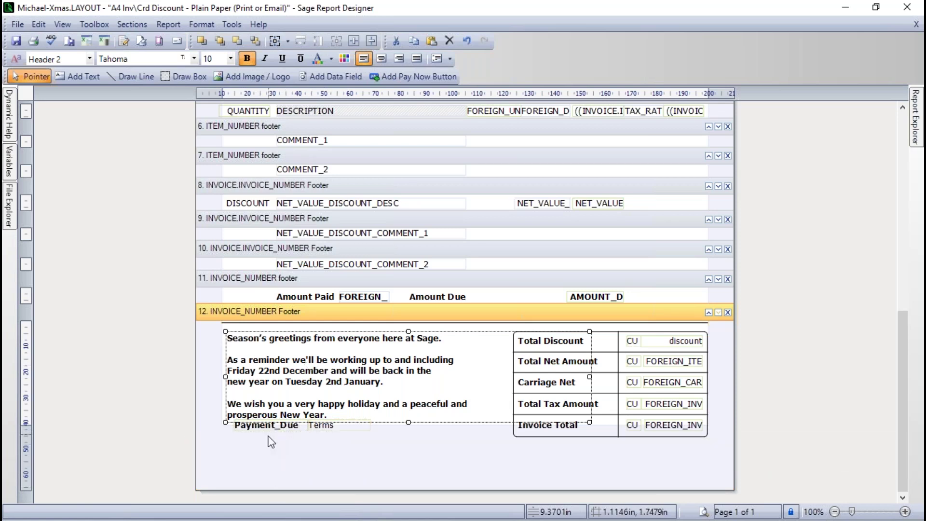
Move the Payment_Due and Terms fields together to just below the greeting, aligned with its left margin.
left_click(299, 449)
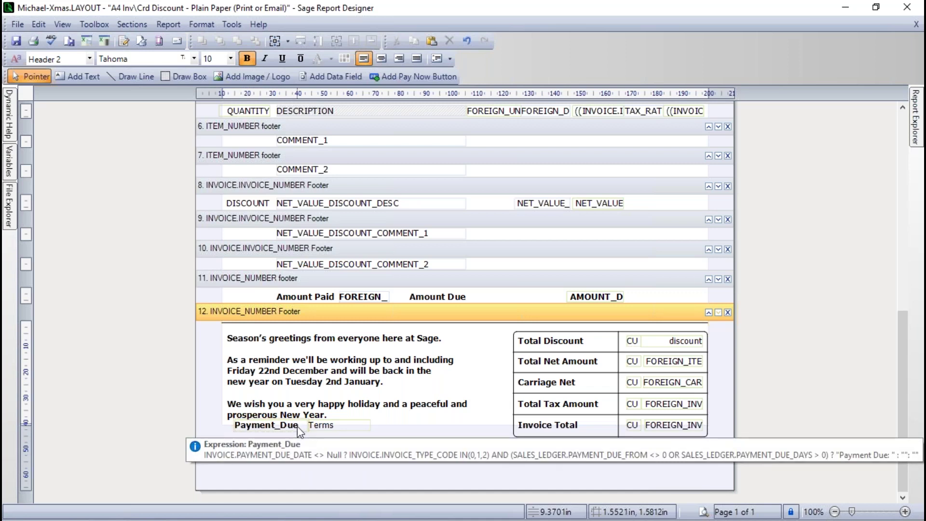
mouse_move(285, 436)
left_mouse_down()
mouse_move(335, 413)
mouse_move(295, 441)
left_mouse_up()
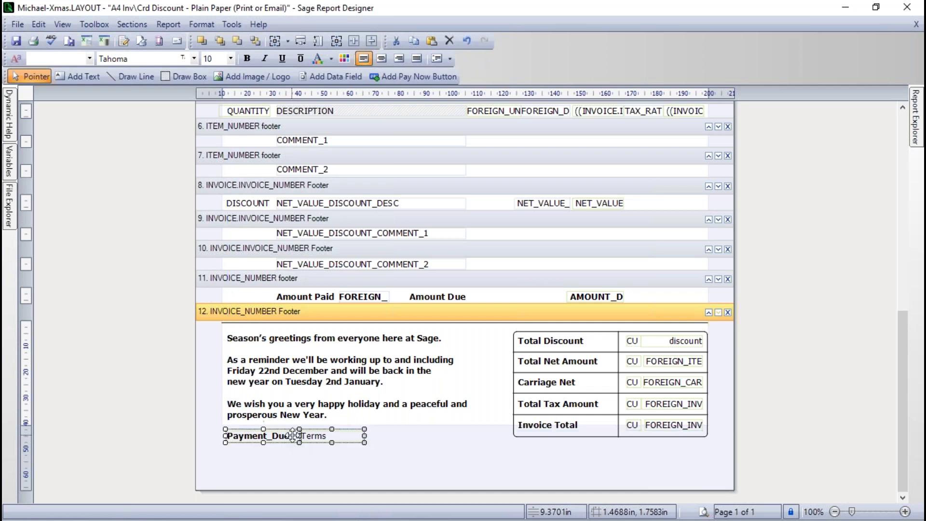
left_click(391, 444)
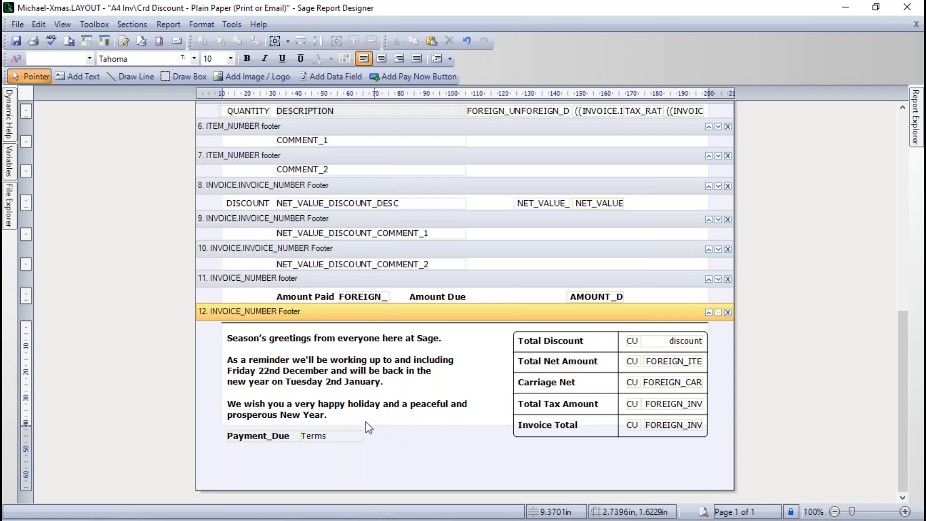
Make the greeting text italic without updating the Header 2 style, and set its font colour to the standard green.
left_click(296, 379)
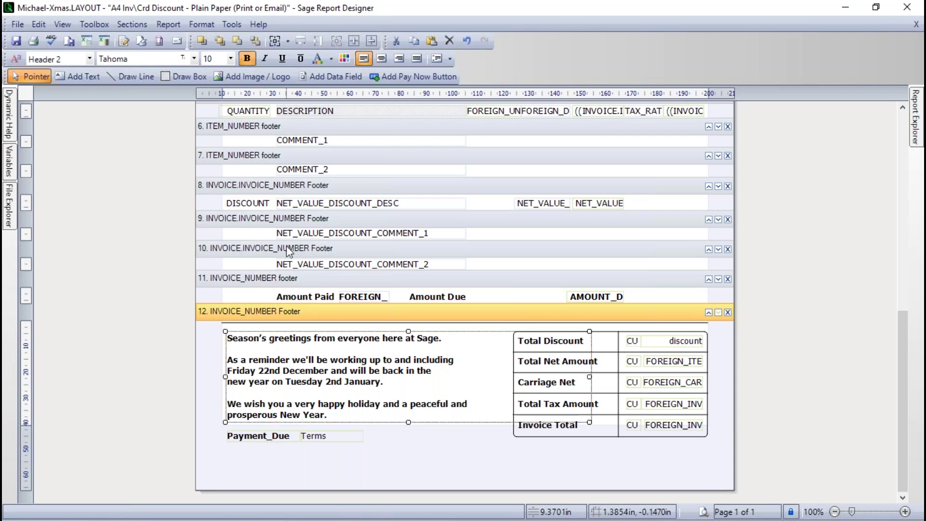
left_click(266, 57)
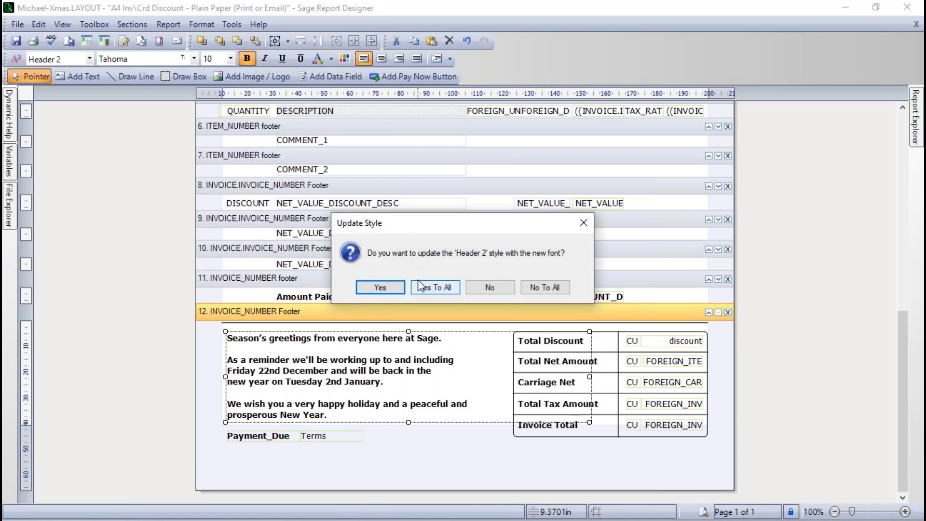
left_click(482, 291)
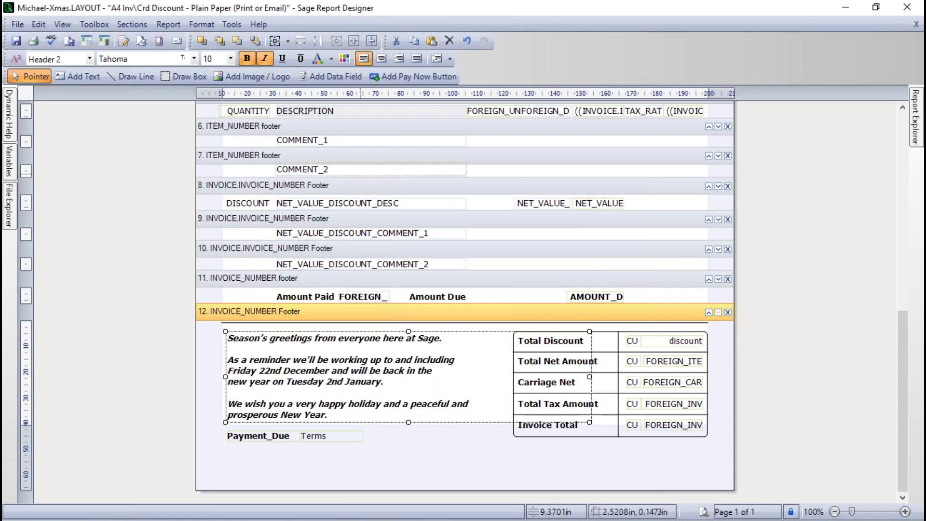
left_click(317, 58)
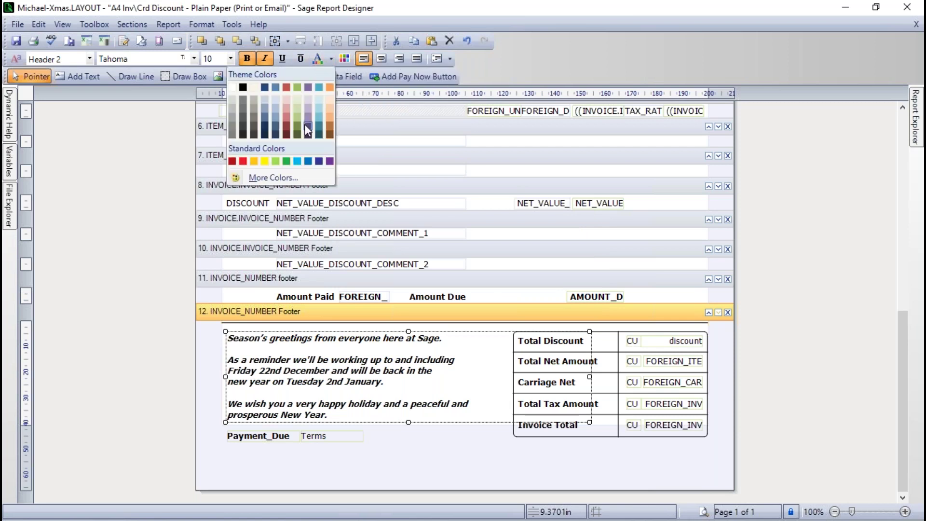
left_click(286, 161)
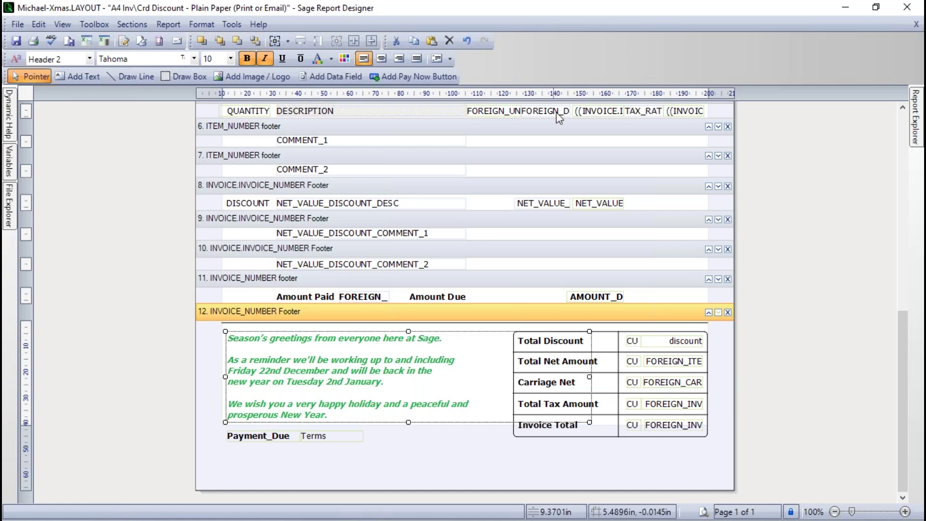
Deselect the greeting text and review the invoice layout from its header section down to the footer.
left_click(462, 462)
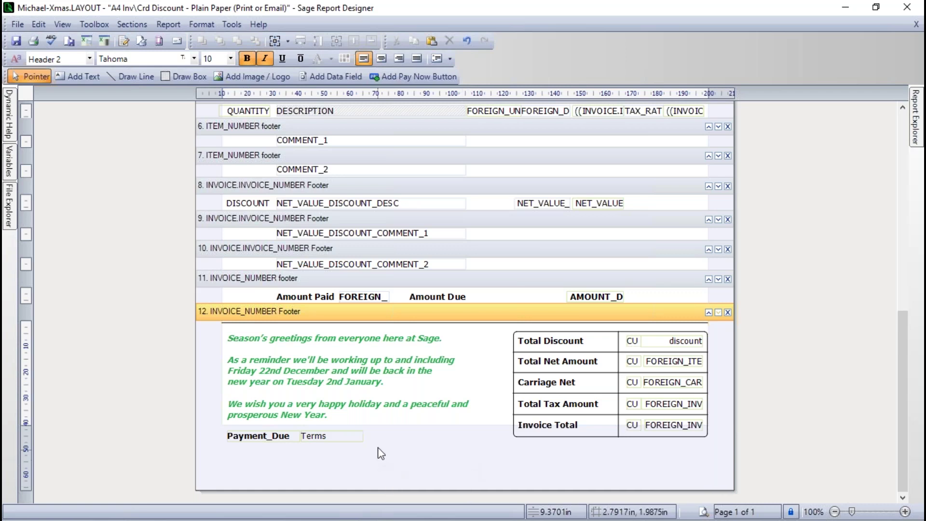
left_click_drag(904, 409, 900, 197)
left_click(443, 328)
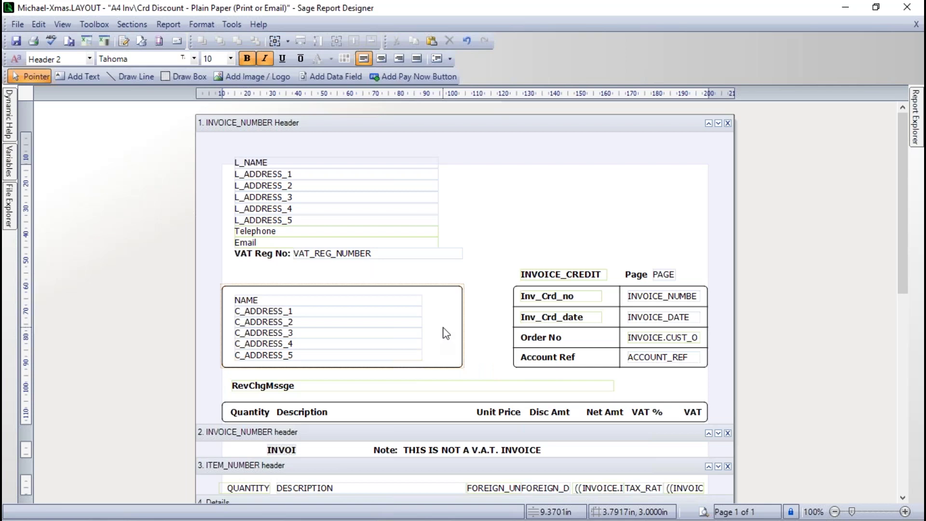
left_click(482, 301)
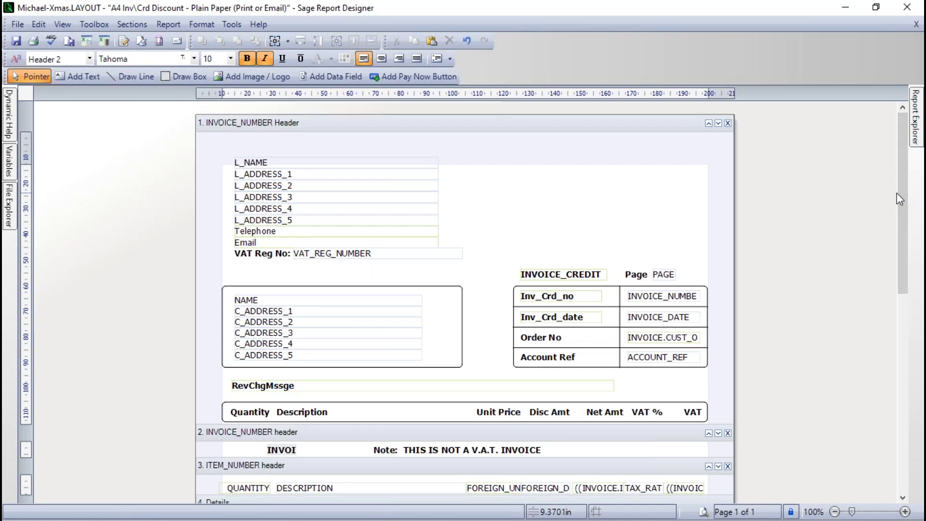
left_click_drag(904, 197, 899, 394)
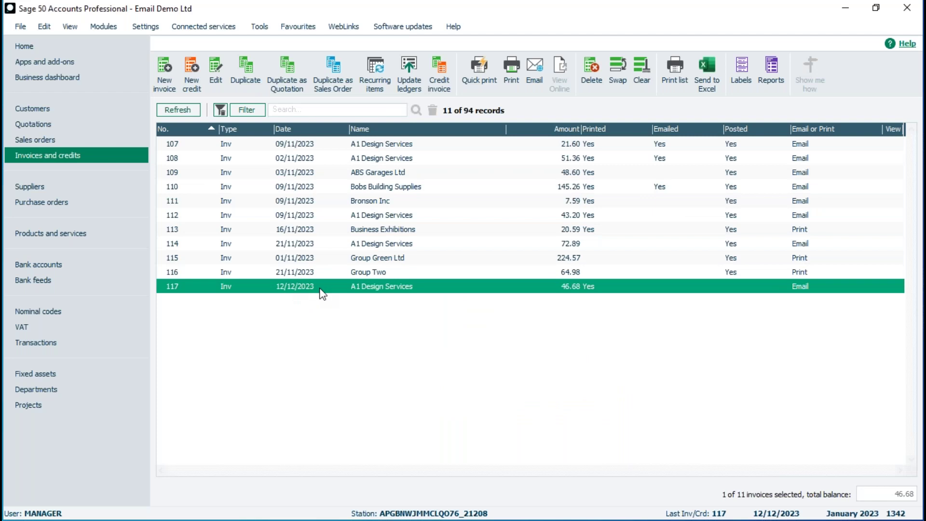
Open the print layouts for the selected invoice and remove the INVDISPLAINA4 layout from the favourites.
left_click(511, 68)
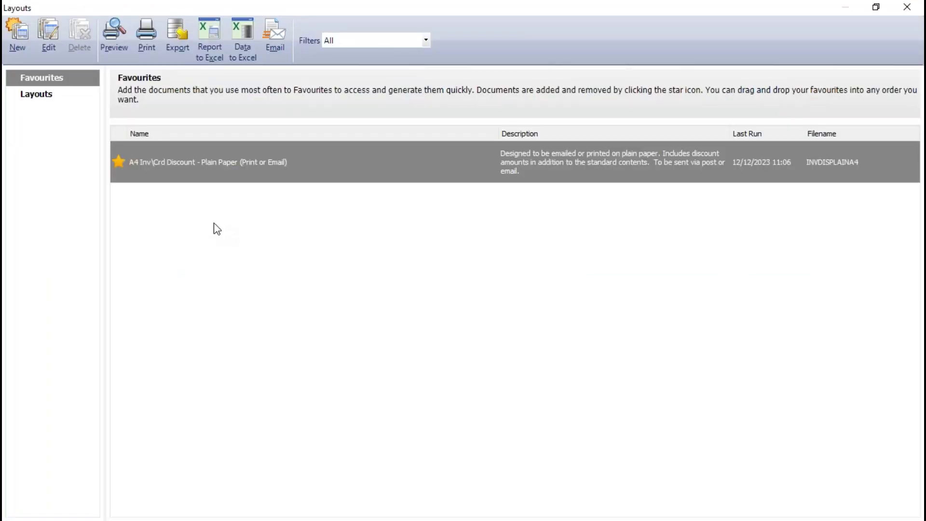
mouse_move(170, 160)
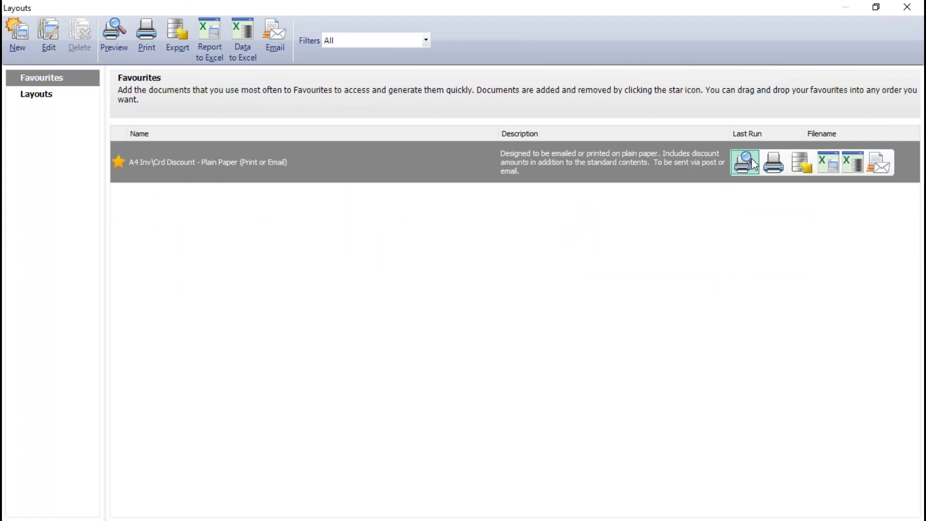
left_click(118, 163)
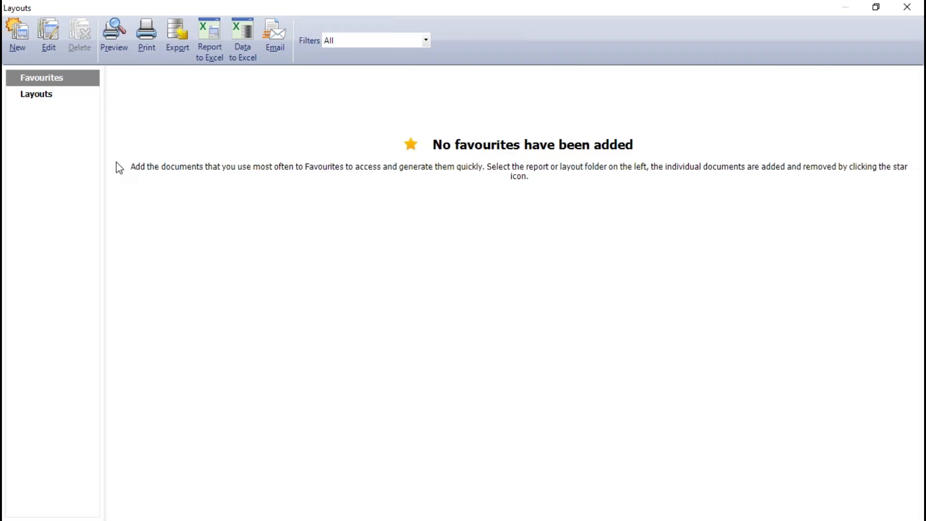
Find the MICHAEL-XMAS layout in the full layout list and add it to the favourites.
left_click(34, 96)
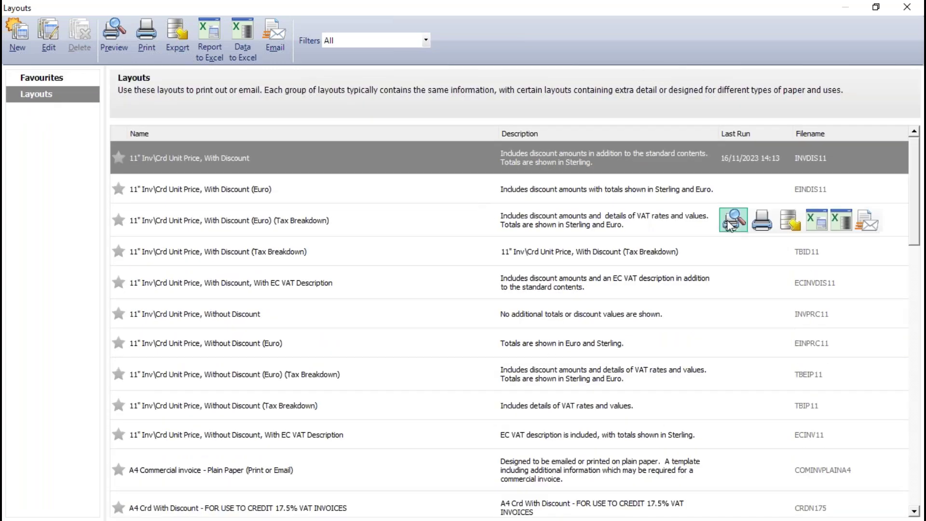
left_click_drag(914, 190, 917, 296)
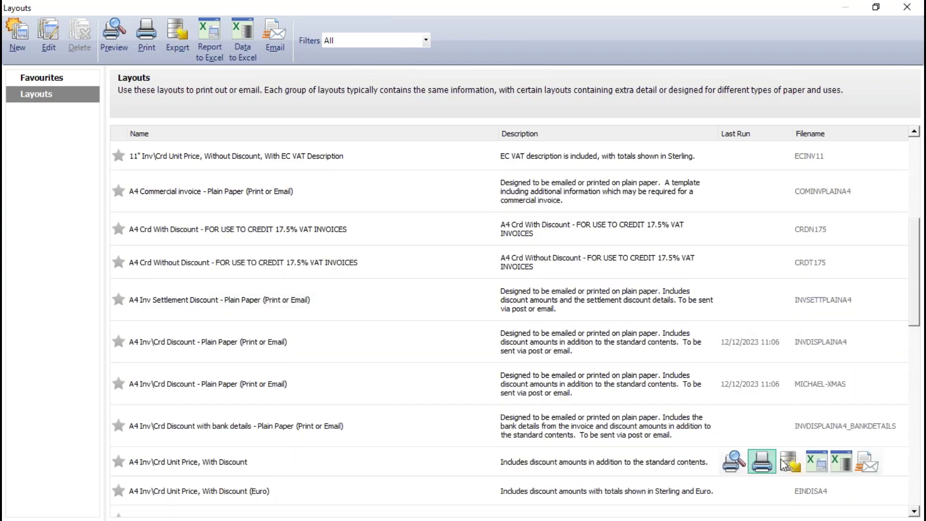
mouse_move(847, 415)
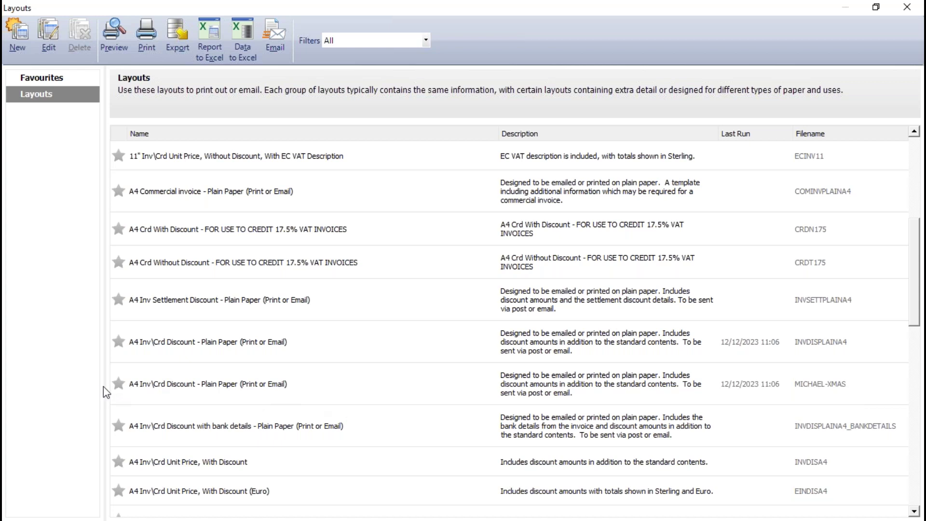
left_click(117, 383)
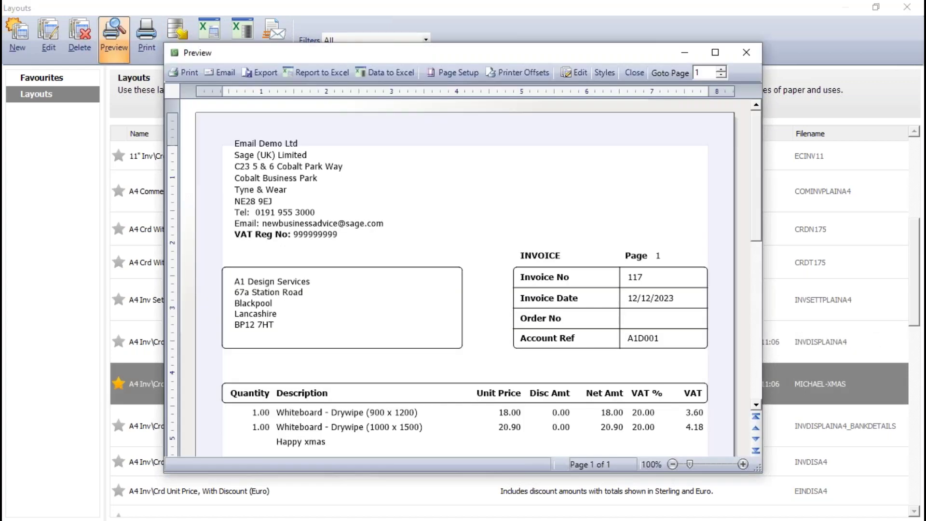
Check the festive greeting in a maximised preview of the MICHAEL-XMAS invoice, and close the preview and the layout list.
left_click(715, 52)
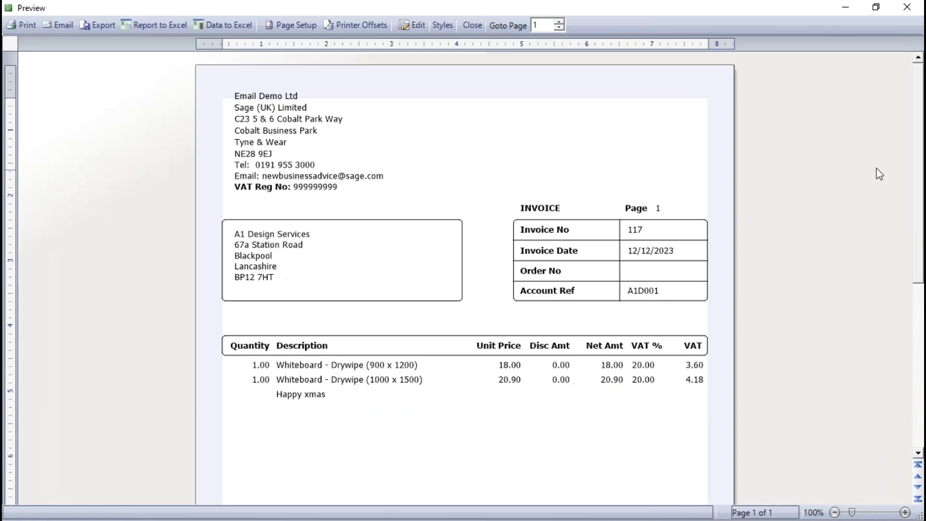
left_click_drag(918, 168, 920, 265)
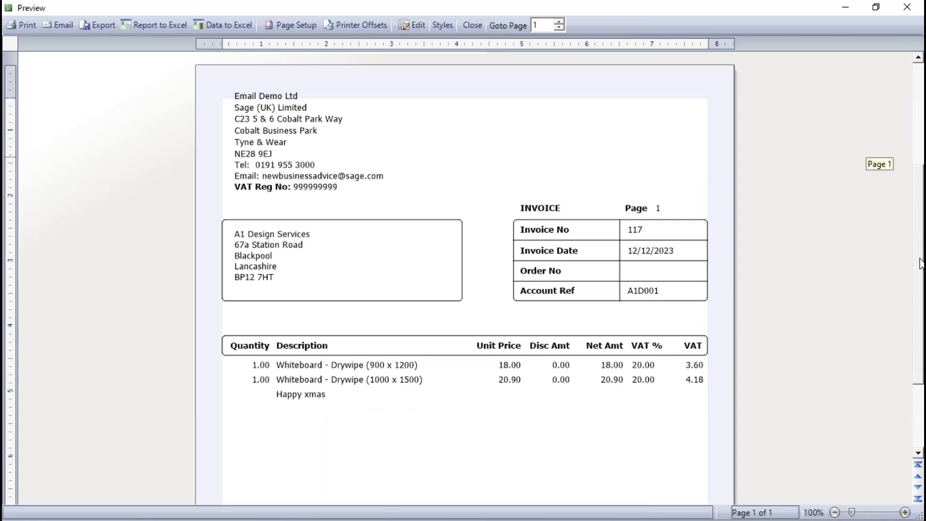
left_click_drag(920, 375, 920, 413)
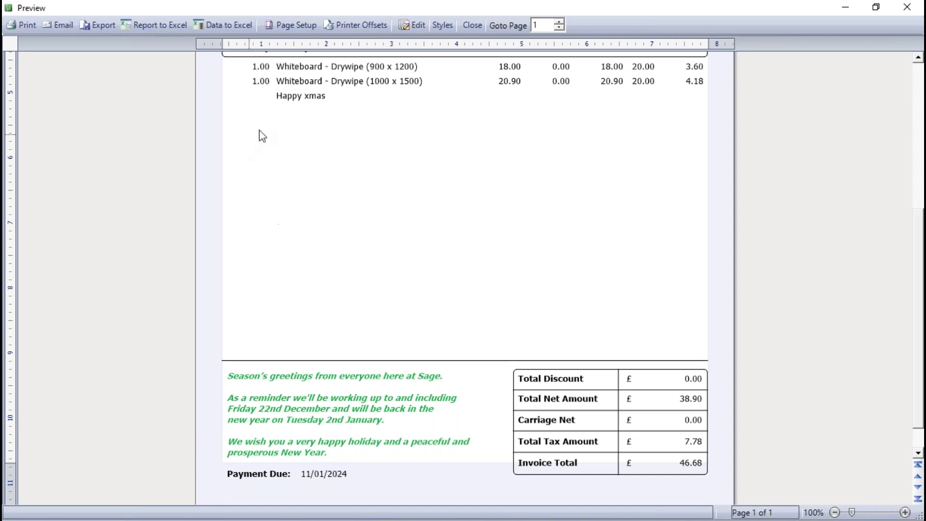
left_click(472, 25)
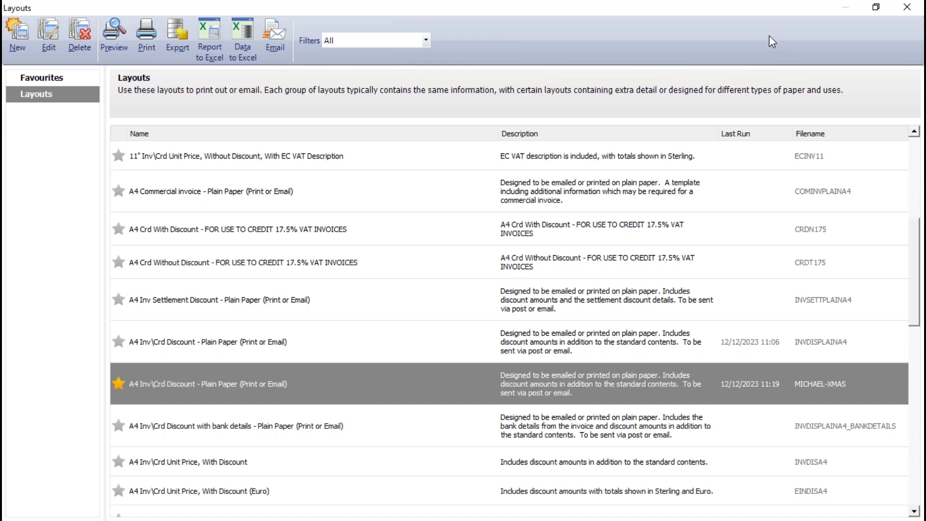
left_click(909, 9)
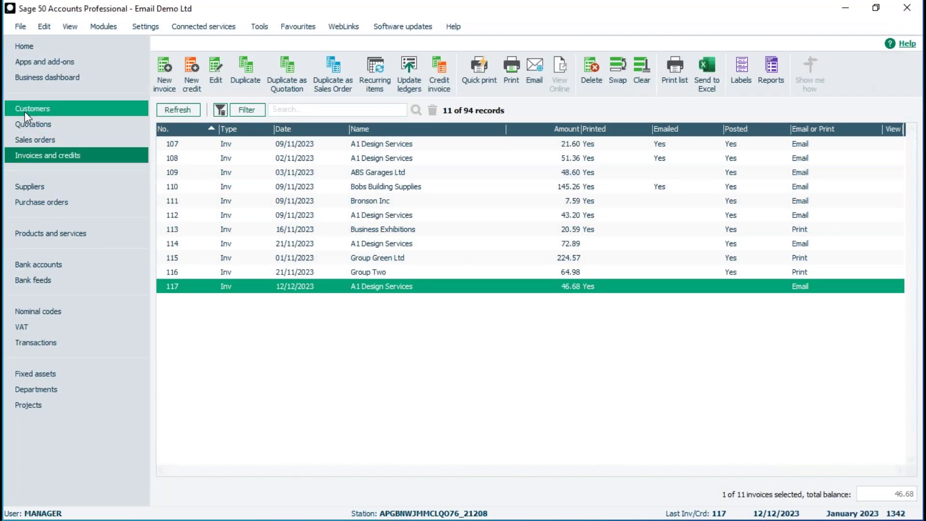
Select the customer A1 Design Services and open the customer statement layouts.
left_click(24, 111)
left_click(288, 147)
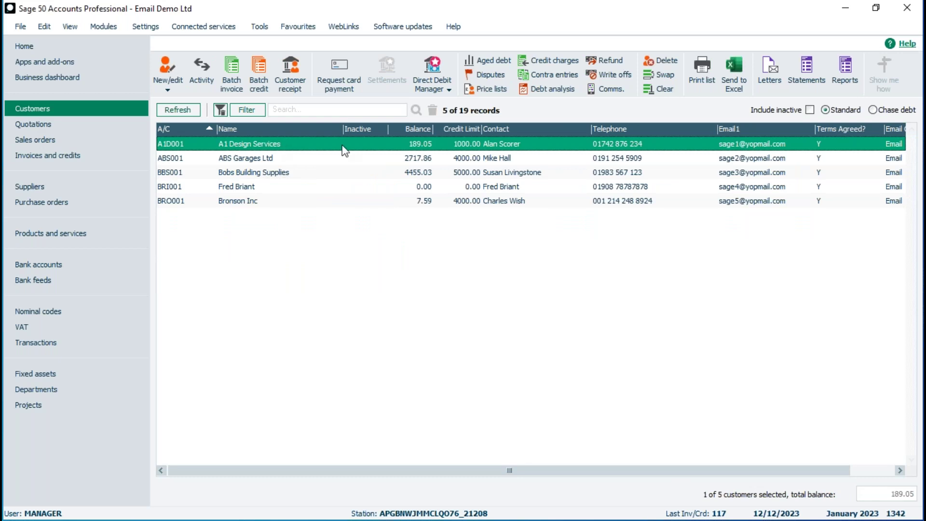
left_click(807, 65)
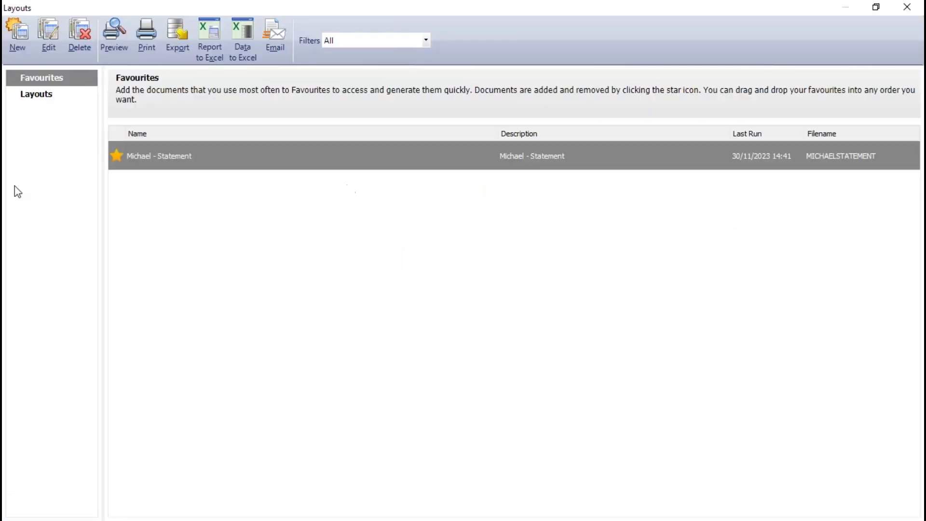
Open the "A4 Statement, Grouped & All Items - Plain Paper (Print or Email)" layout for editing.
left_click(30, 99)
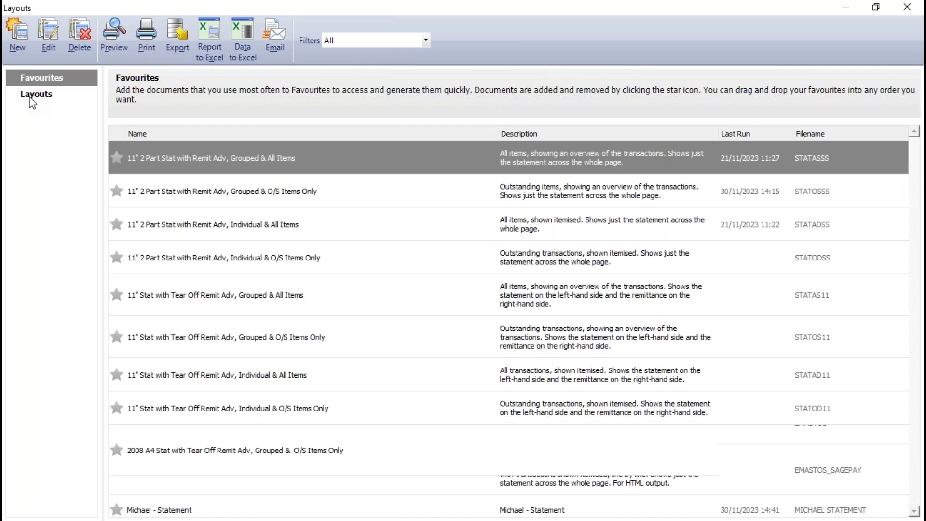
scroll(263, 478, "down", 4)
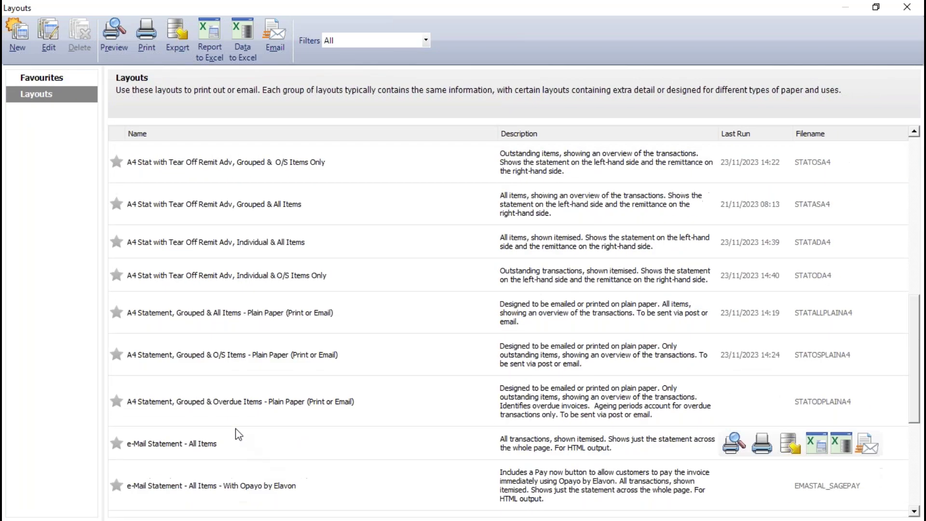
left_click(245, 313)
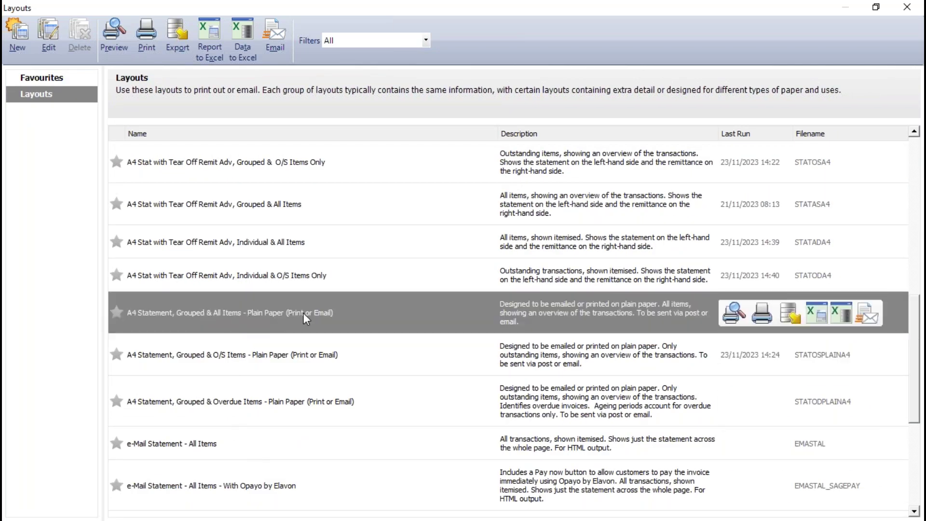
left_click(49, 38)
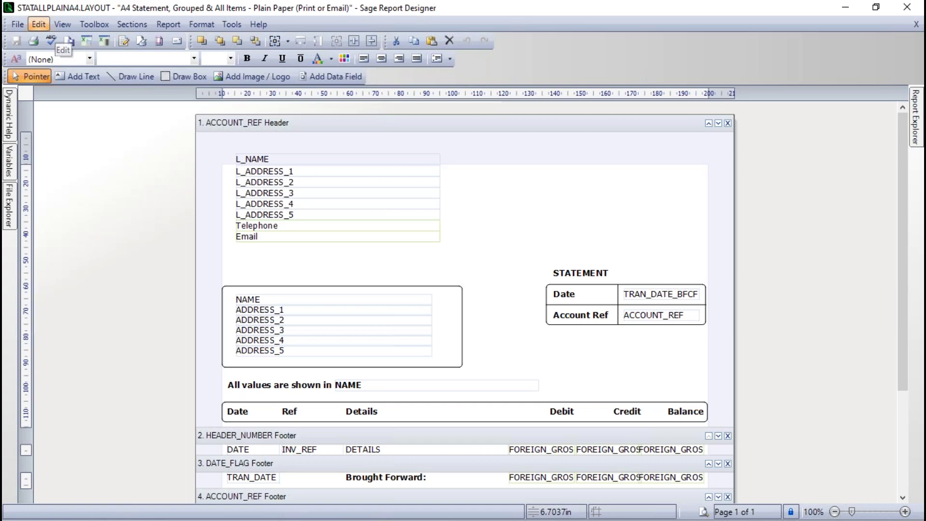
Add the text "Happy Christmas" below the aged balances table in the first ACCOUNT_REF footer of the statement layout.
left_click_drag(900, 250, 911, 360)
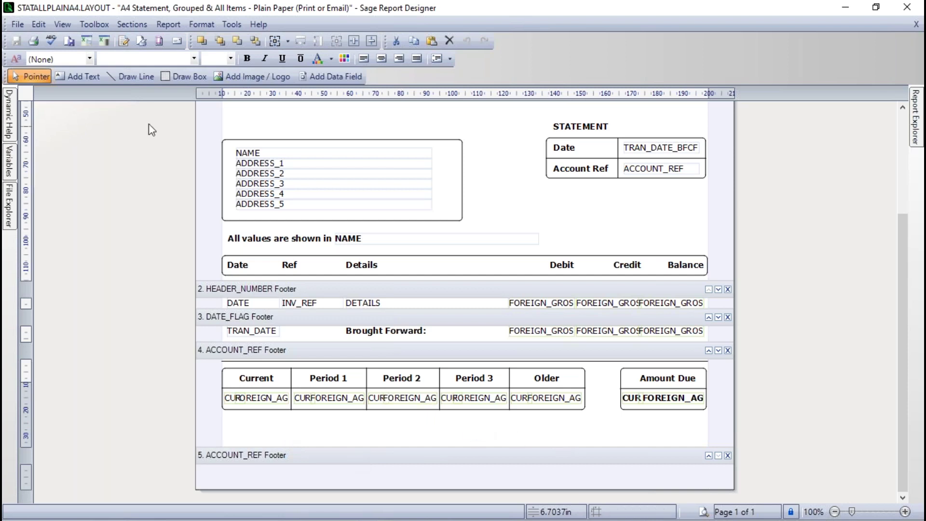
left_click(82, 76)
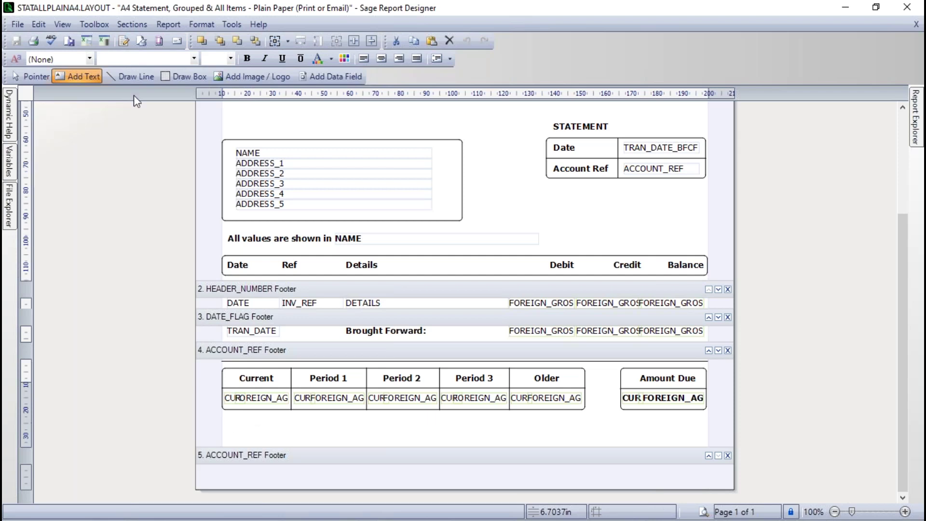
left_click(240, 420)
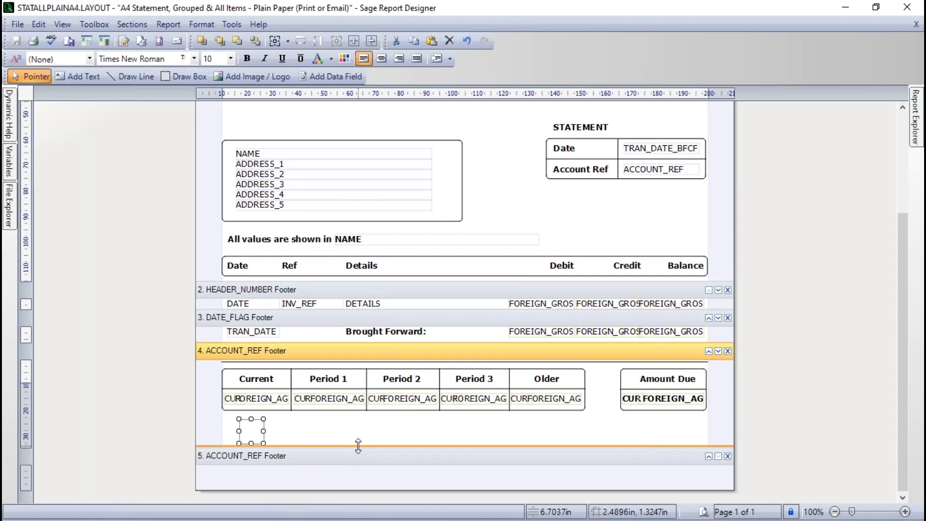
type("Happy")
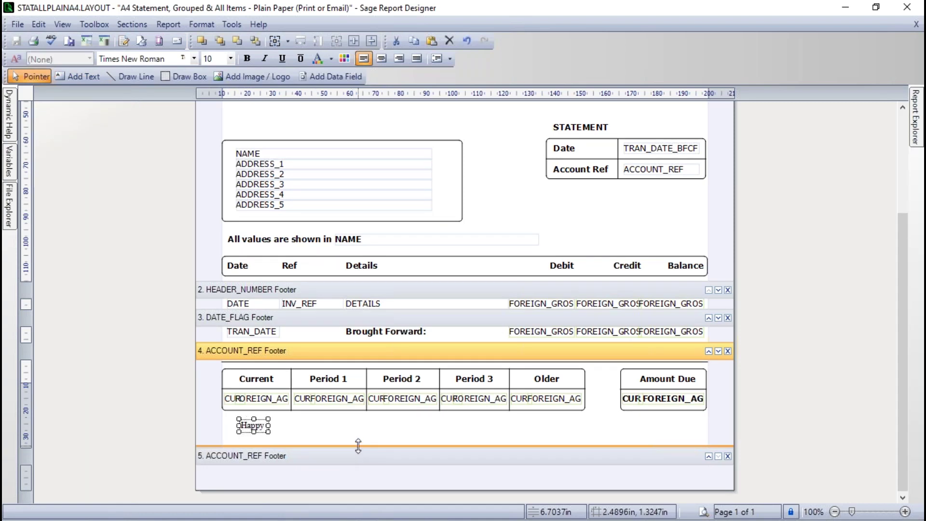
type(" Christmas")
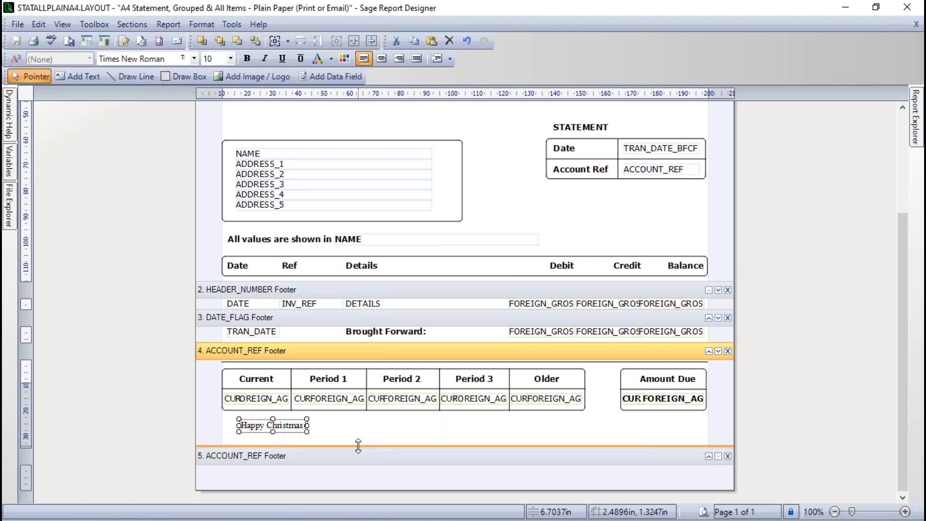
left_click(329, 445)
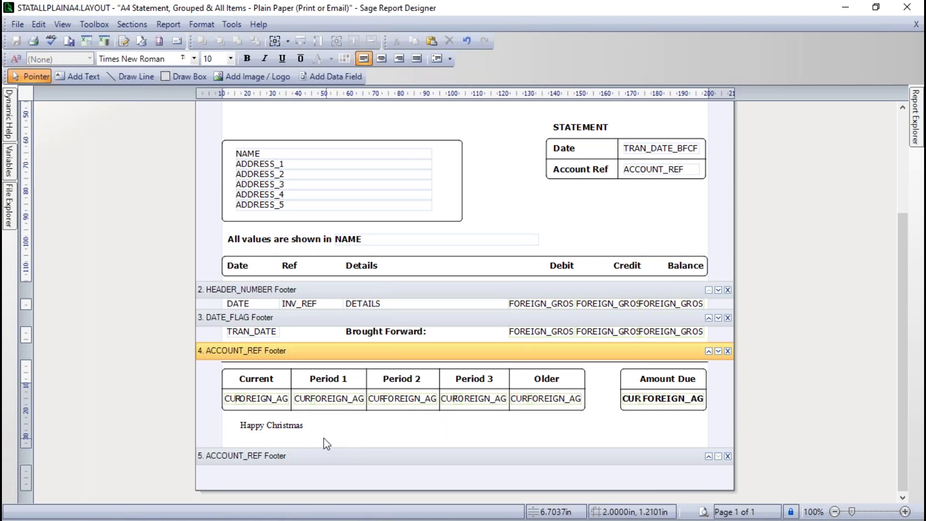
left_click(294, 429)
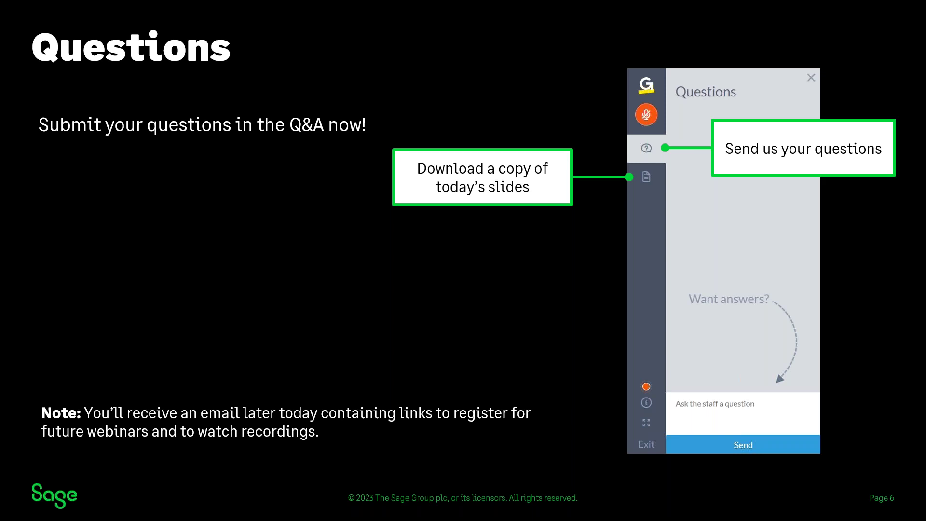
key("Right")
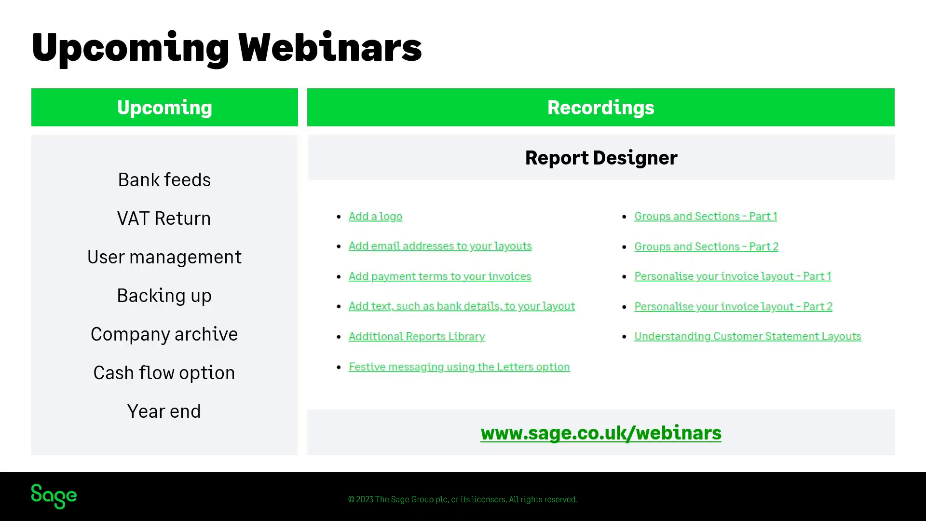